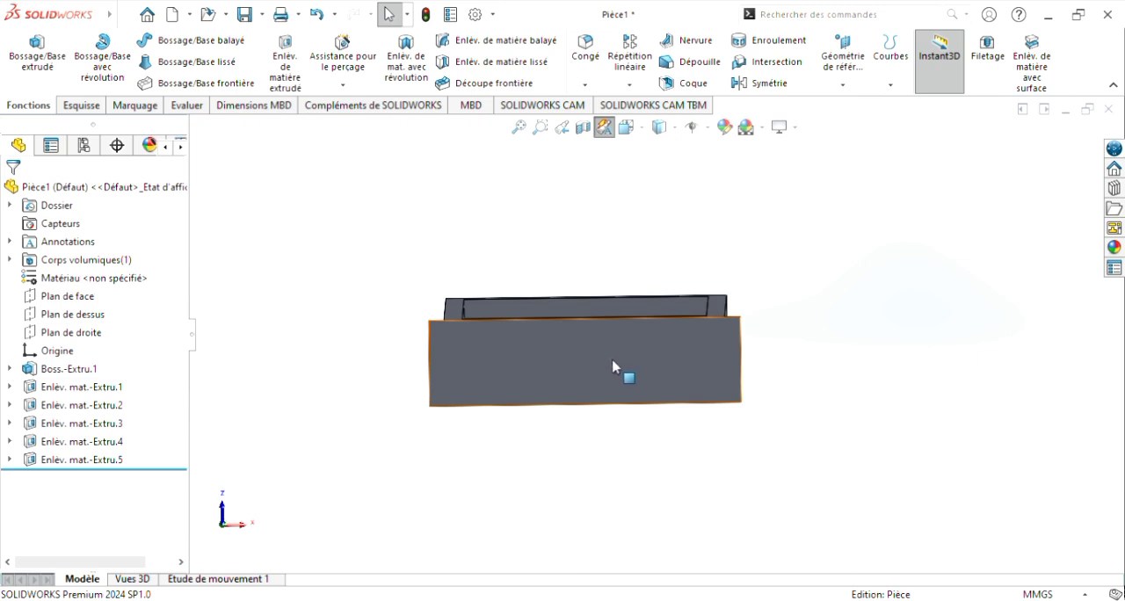
Step: Start a sketch on the drawer's front face and draw a circle of about 16 mm radius near the middle
mouse_move(712, 241)
middle_mouse_down()
mouse_move(738, 291)
mouse_move(738, 267)
mouse_move(724, 274)
mouse_move(729, 255)
middle_mouse_up()
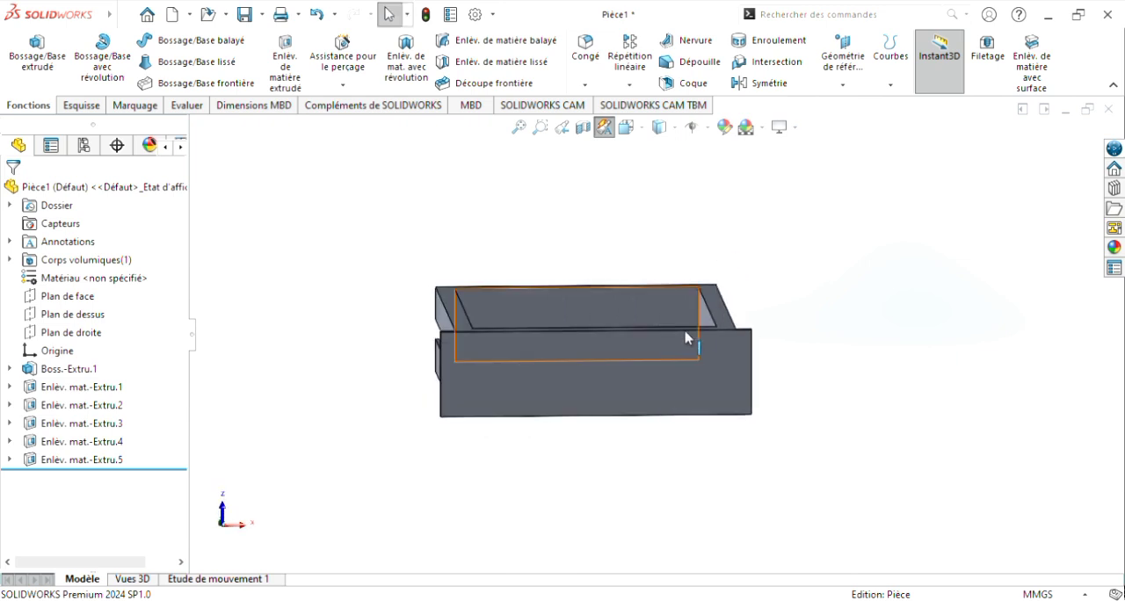
left_click(606, 382)
mouse_move(886, 433)
middle_mouse_down()
mouse_move(909, 430)
mouse_move(904, 442)
middle_mouse_up()
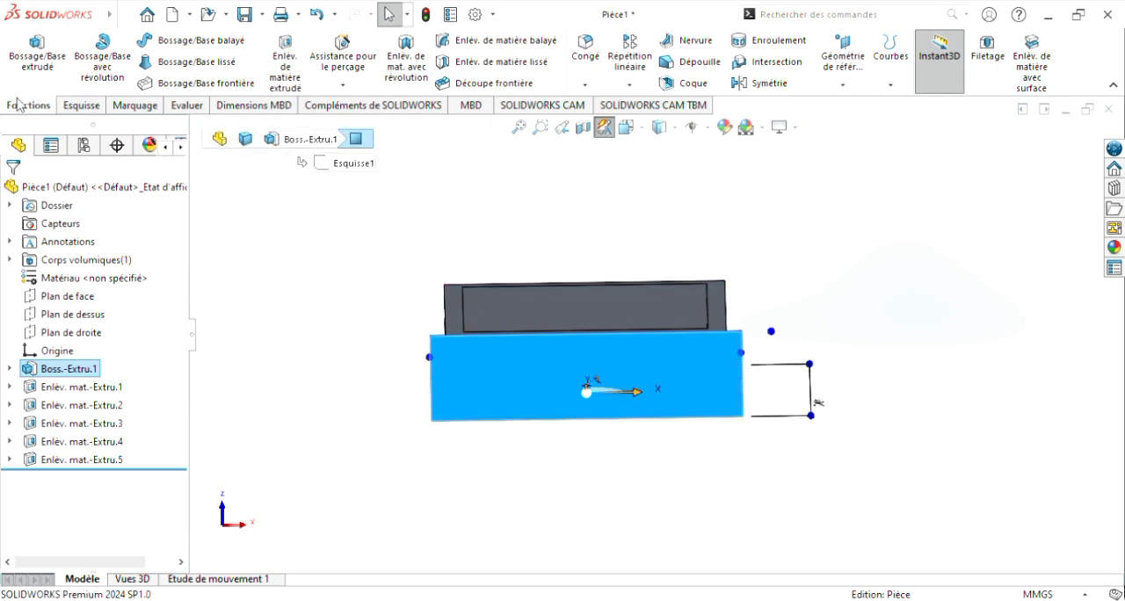
left_click(274, 65)
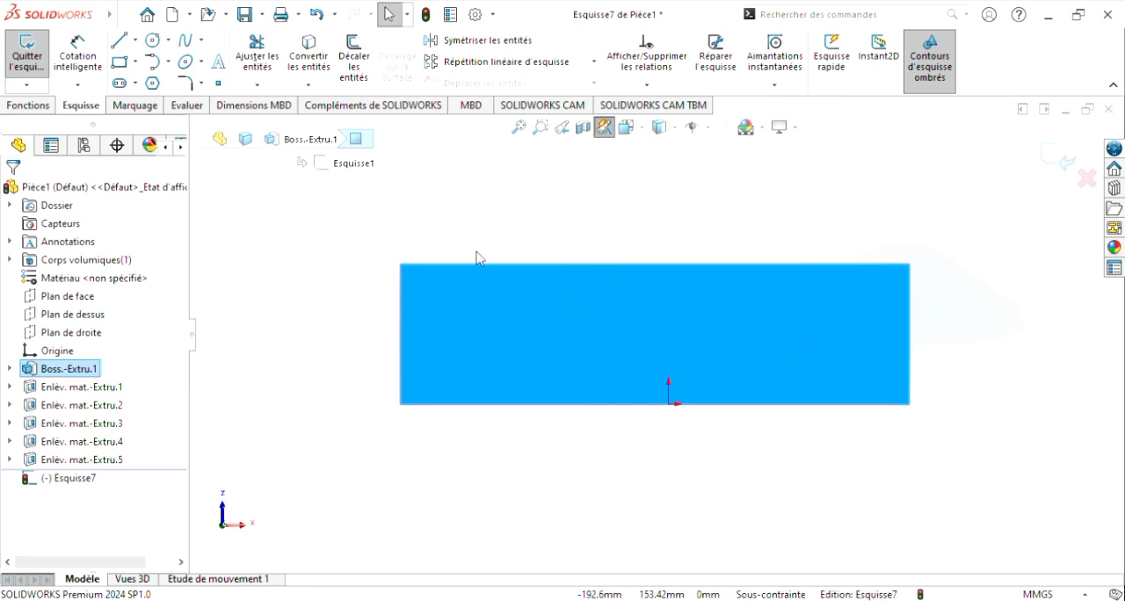
left_click(152, 41)
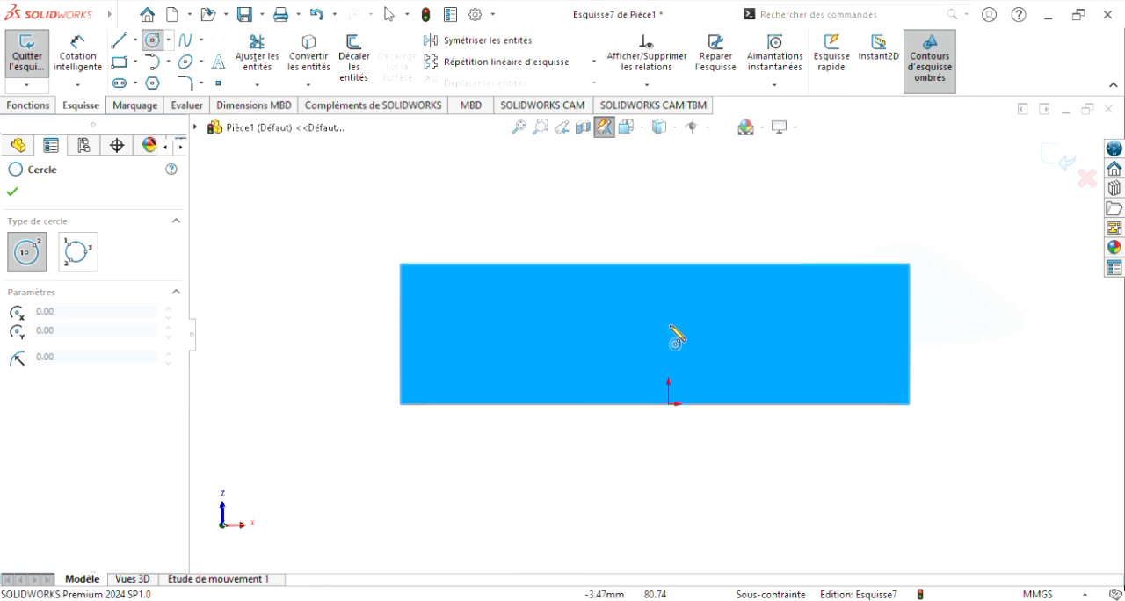
left_click(636, 334)
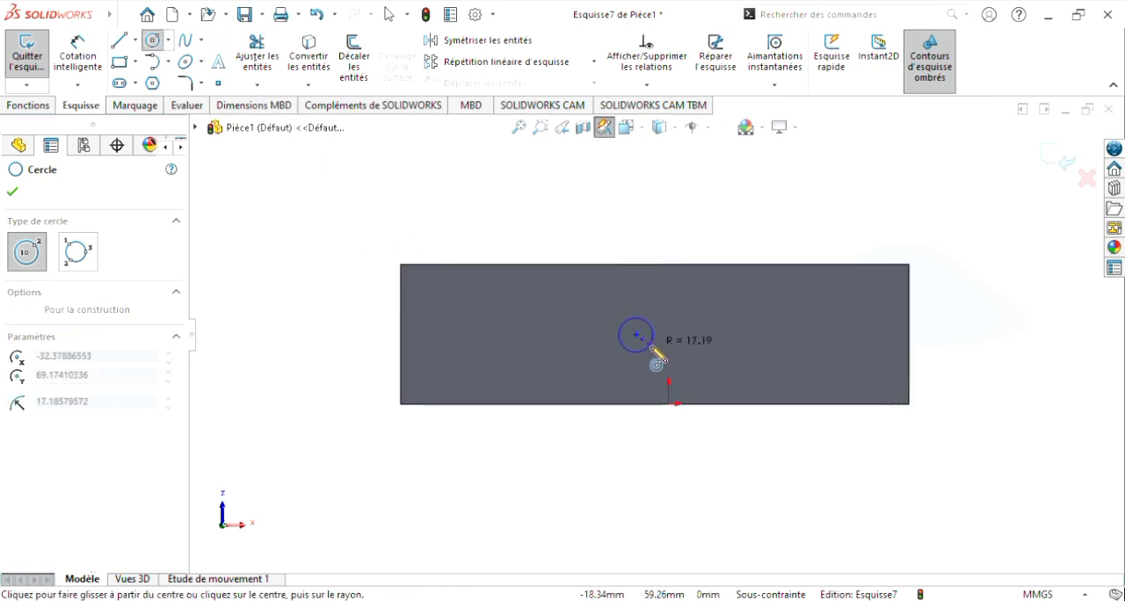
left_click(655, 327)
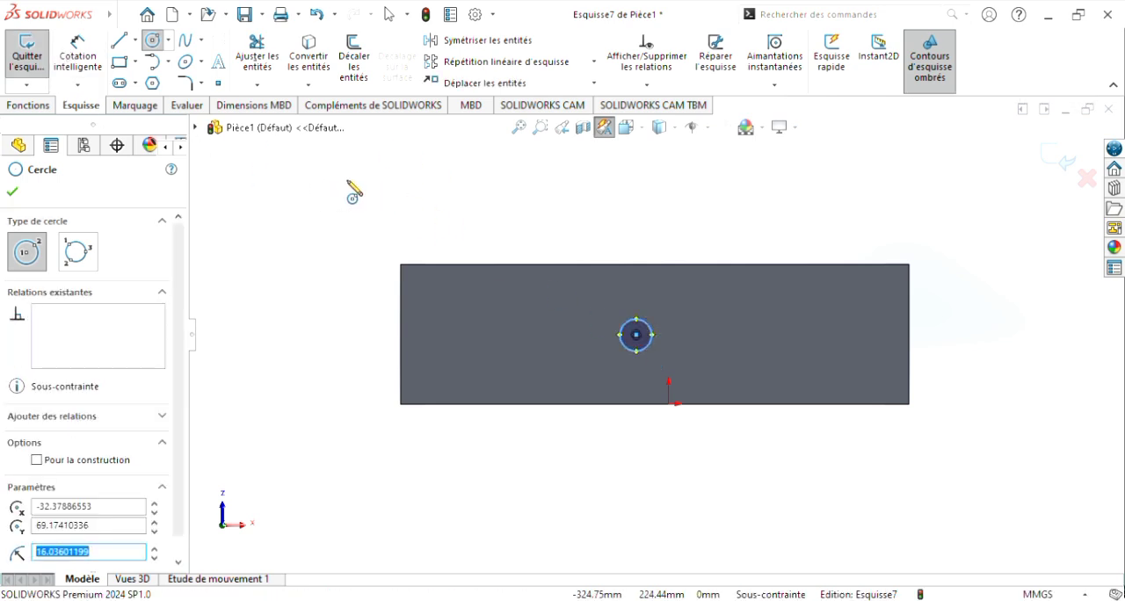
key("Escape")
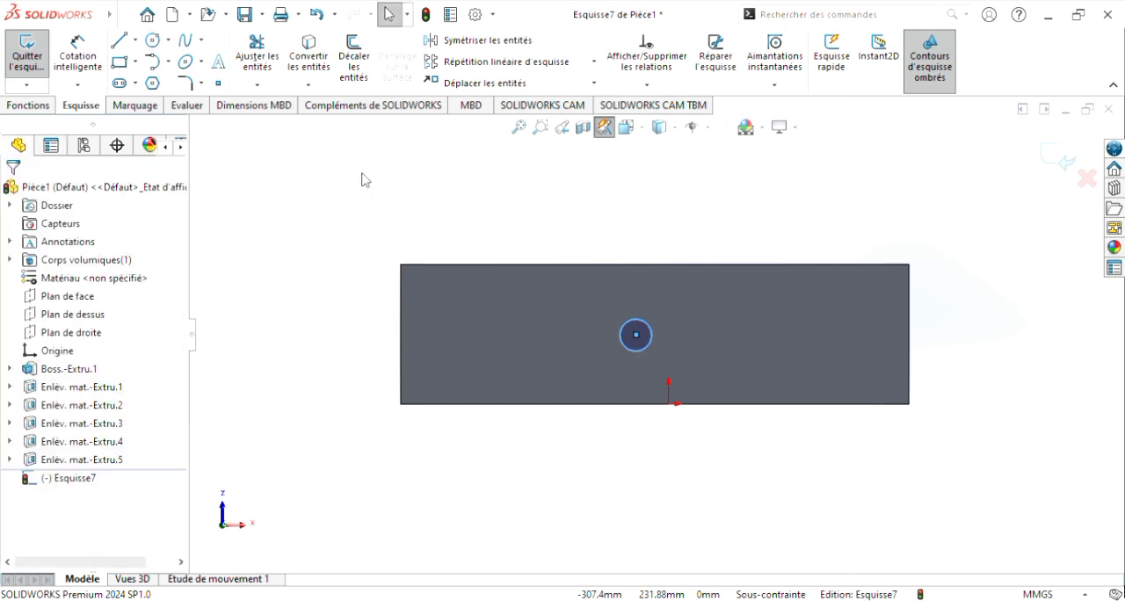
Step: Dimension the sketched circle's diameter as 10 mm
left_click(79, 53)
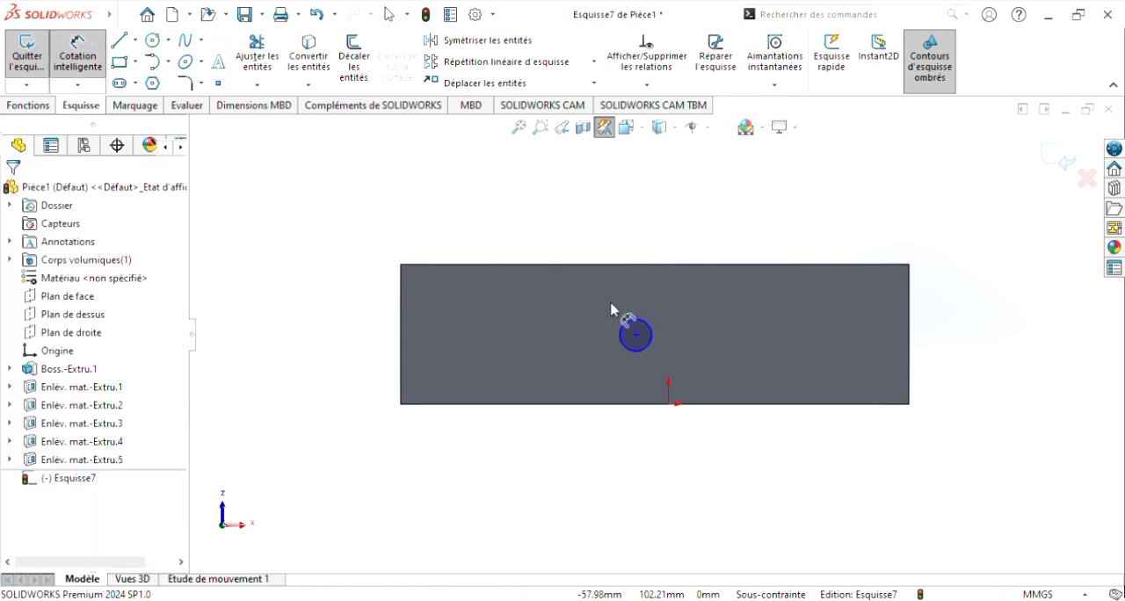
scroll(635, 334, "down", 2)
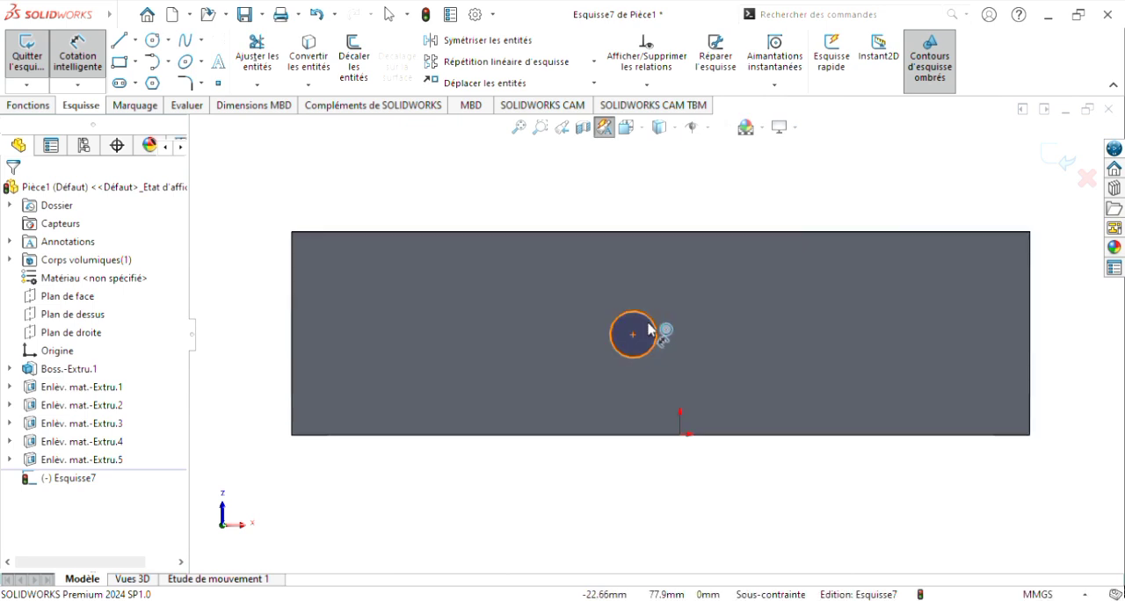
left_click(650, 330)
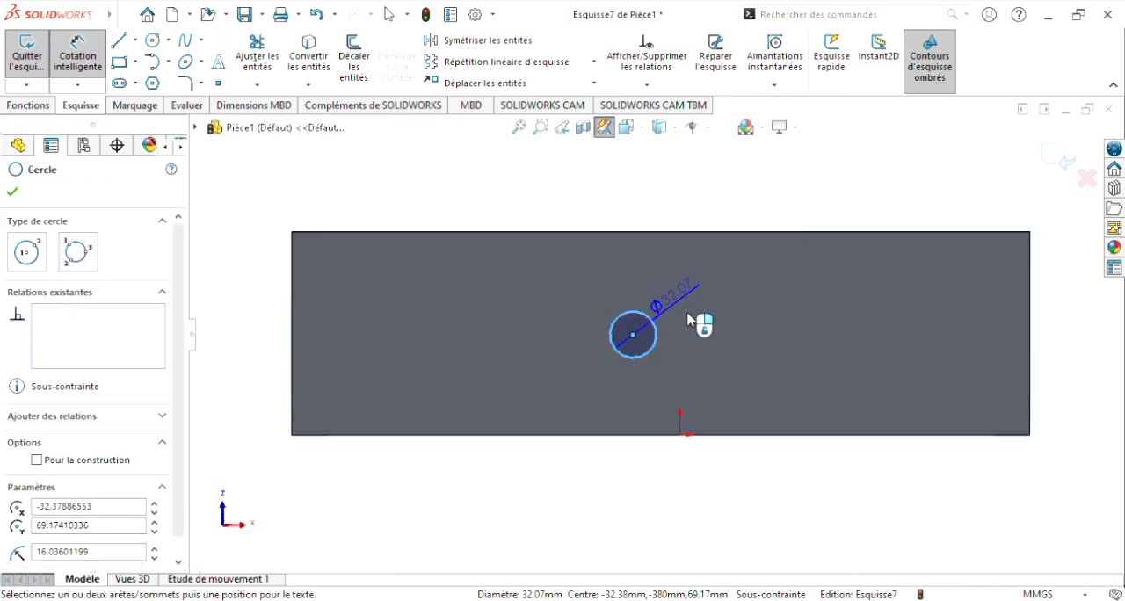
left_click(690, 324)
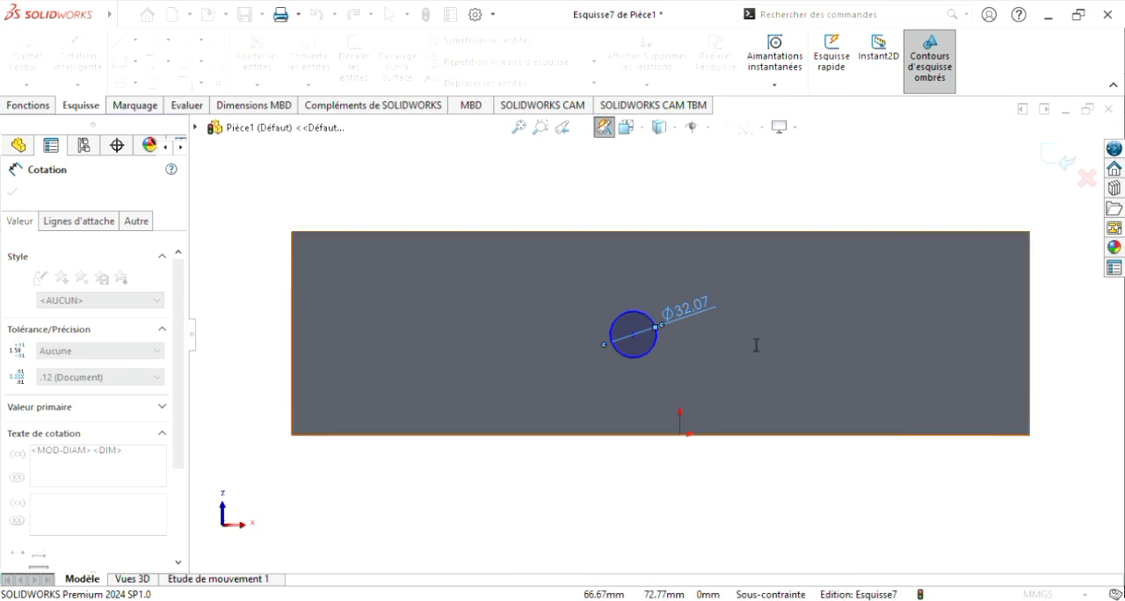
left_click(622, 293)
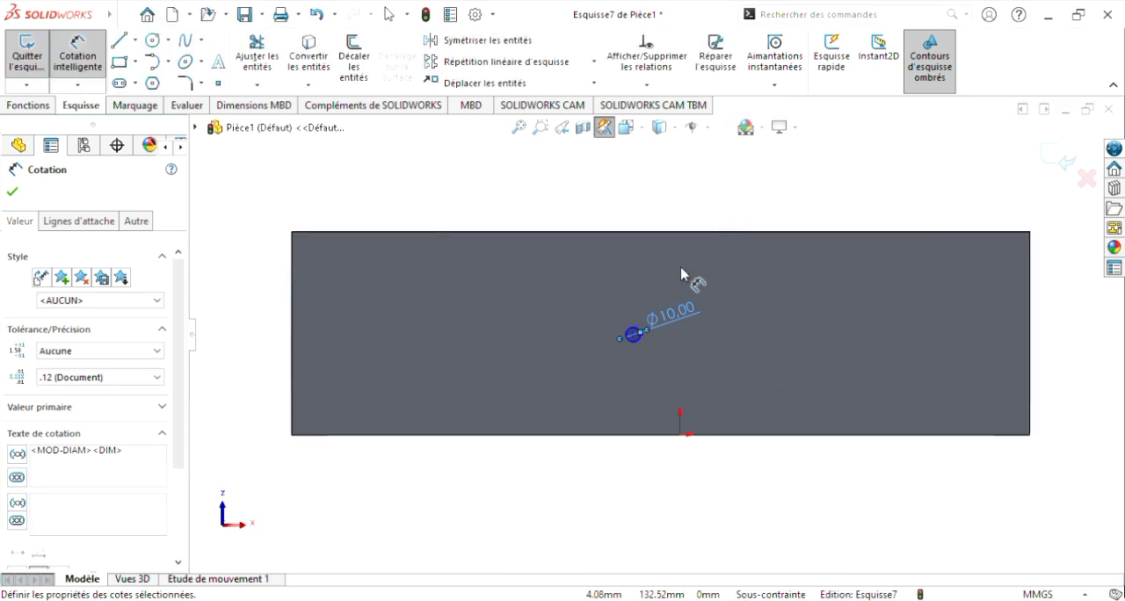
scroll(615, 325, "down", 1)
scroll(693, 346, "down", 1)
scroll(693, 347, "up", 1)
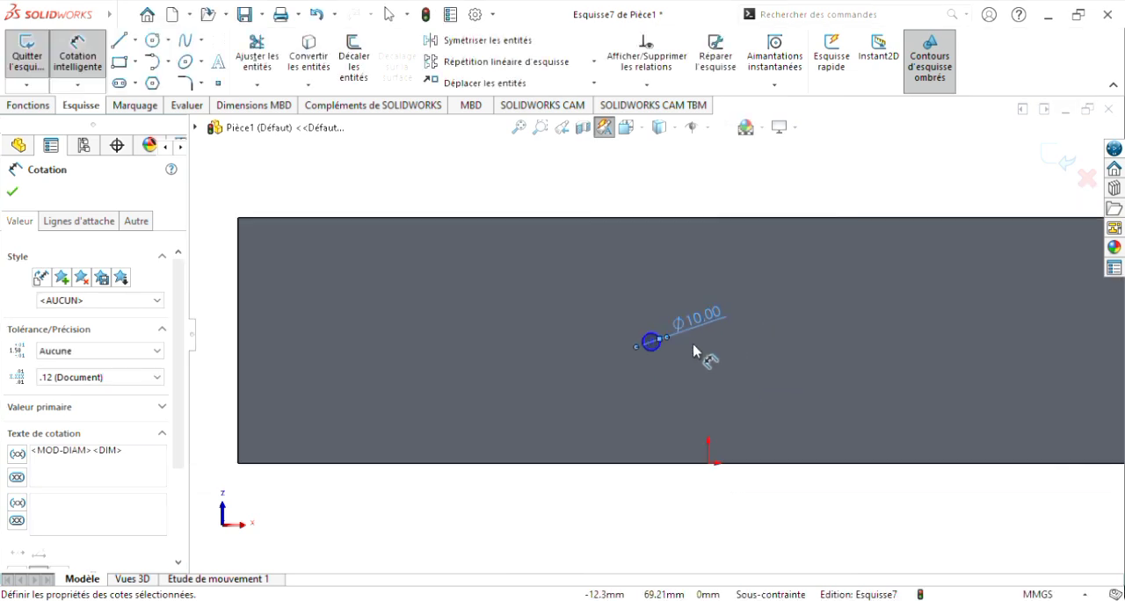
left_click(720, 195)
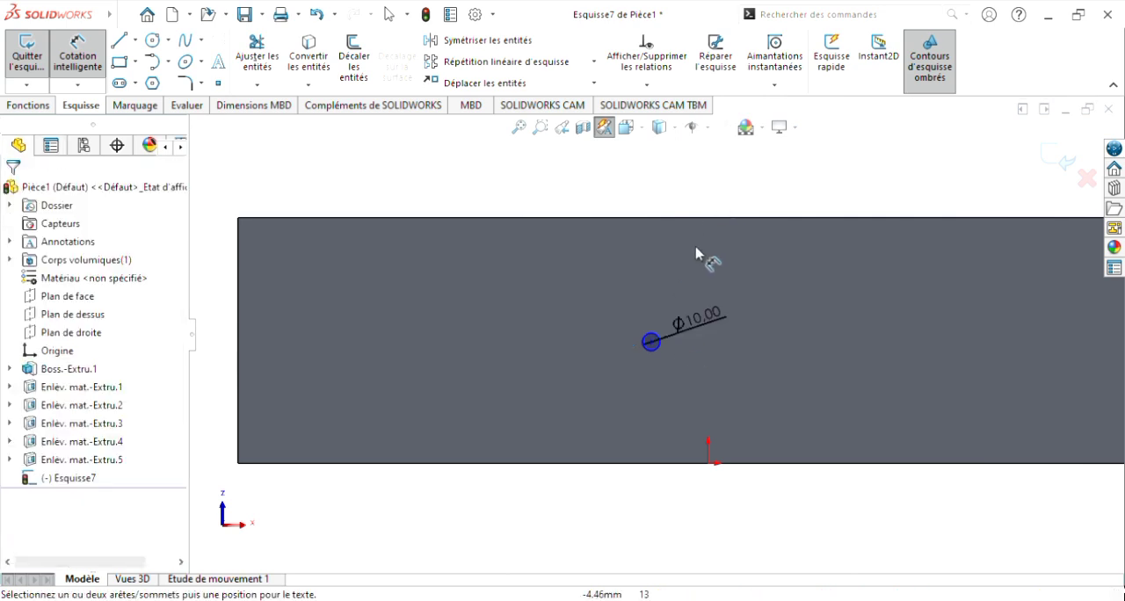
Step: Dimension the horizontal distance from the front face's upper-left corner to the circle's centre as 255 mm
scroll(810, 352, "up", 1)
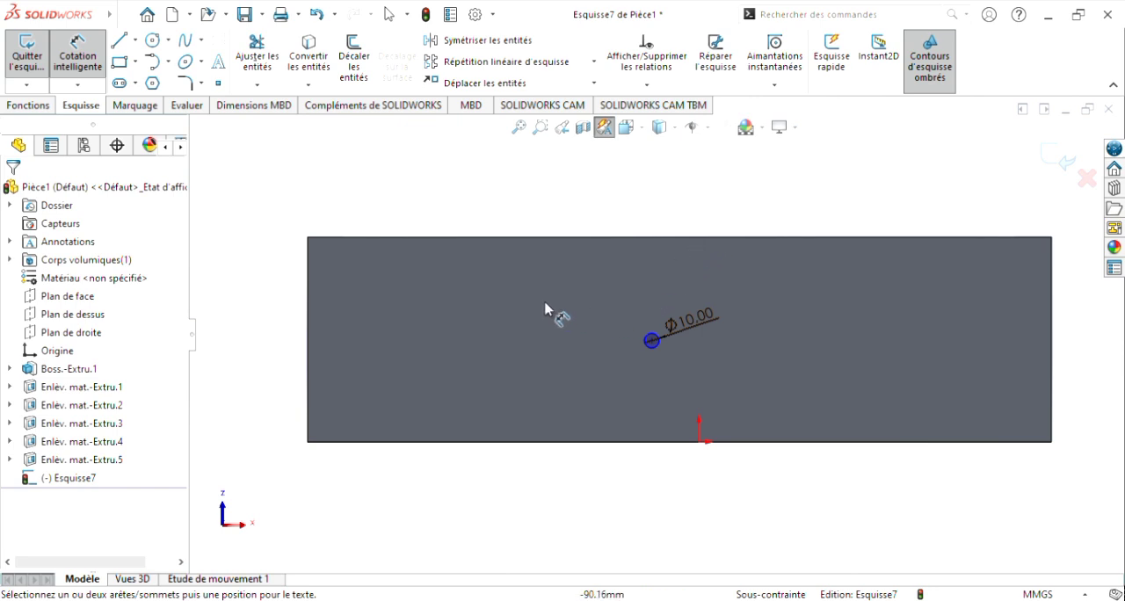
left_click(308, 238)
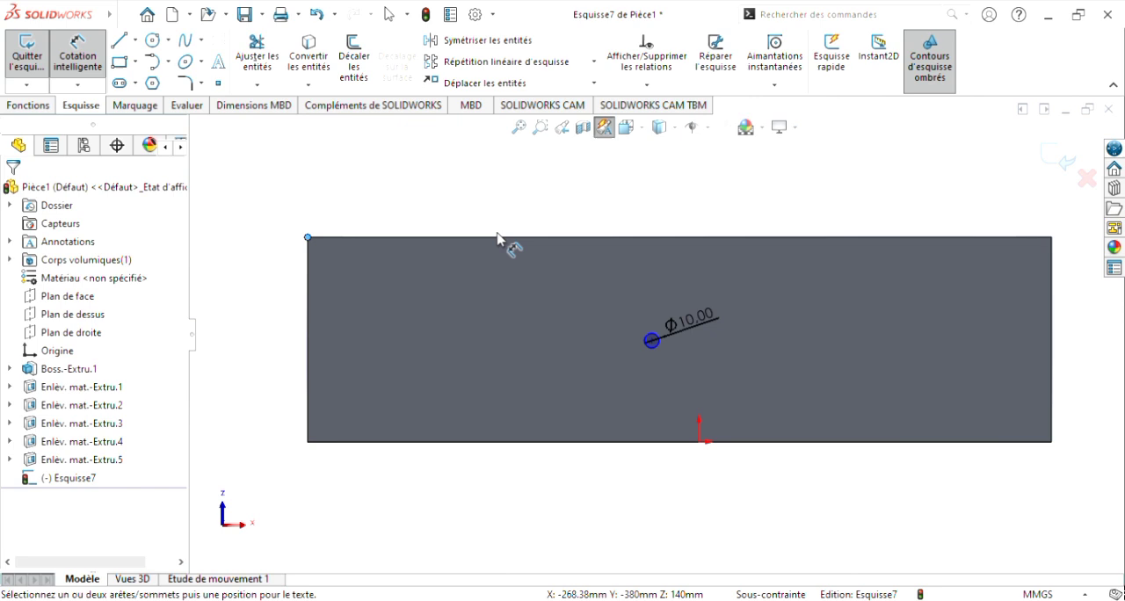
left_click(651, 341)
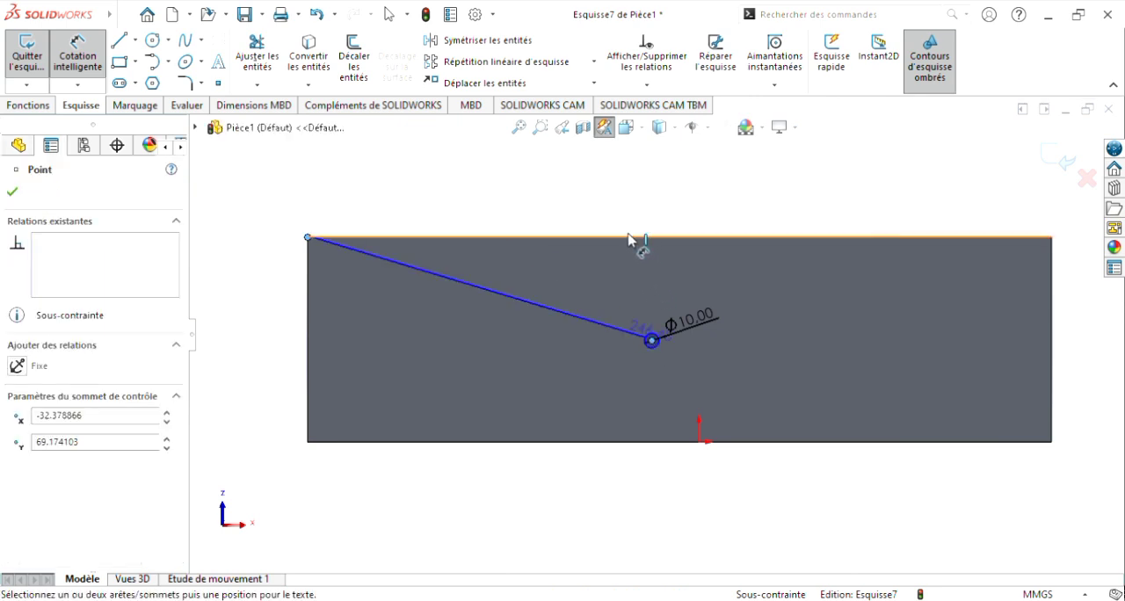
left_click(625, 208)
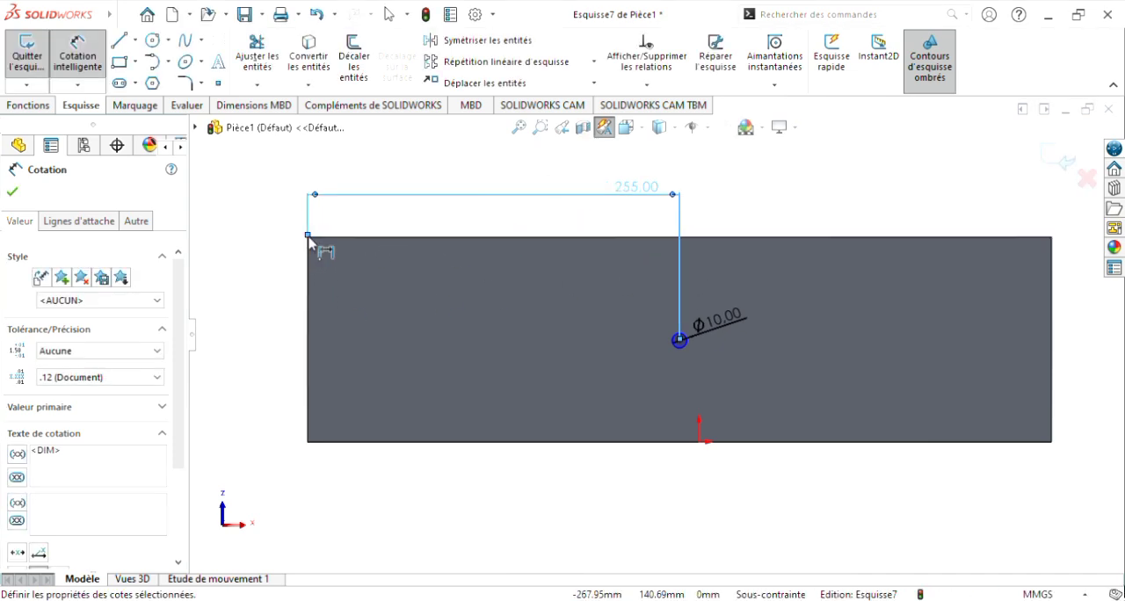
left_click(12, 194)
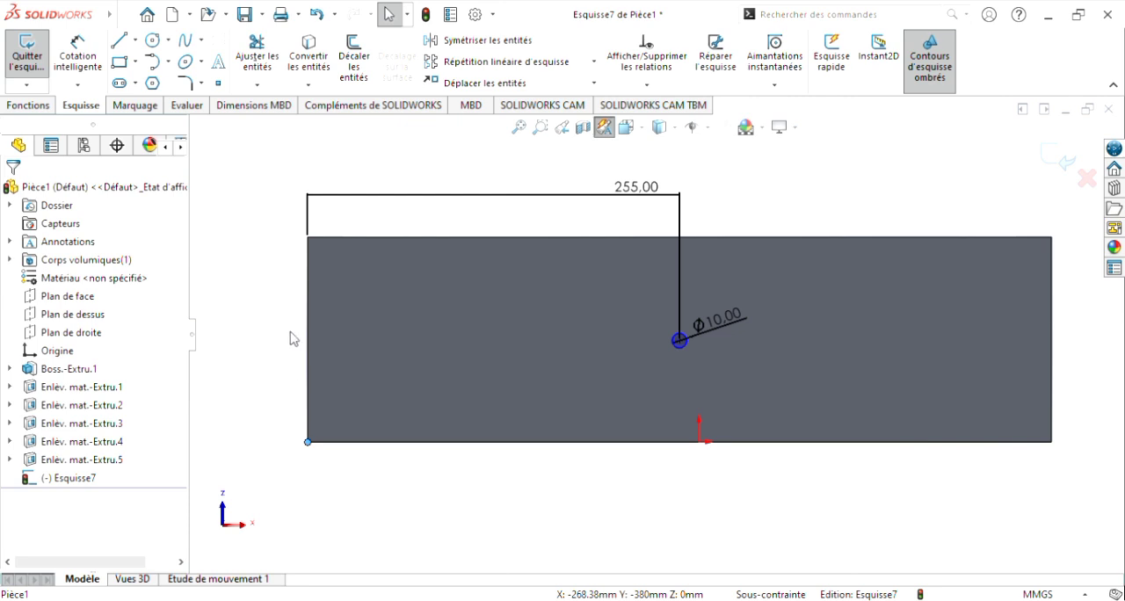
Step: Dimension the vertical distance from the front face's upper-left corner to the circle's centre as 70 mm
left_click(90, 57)
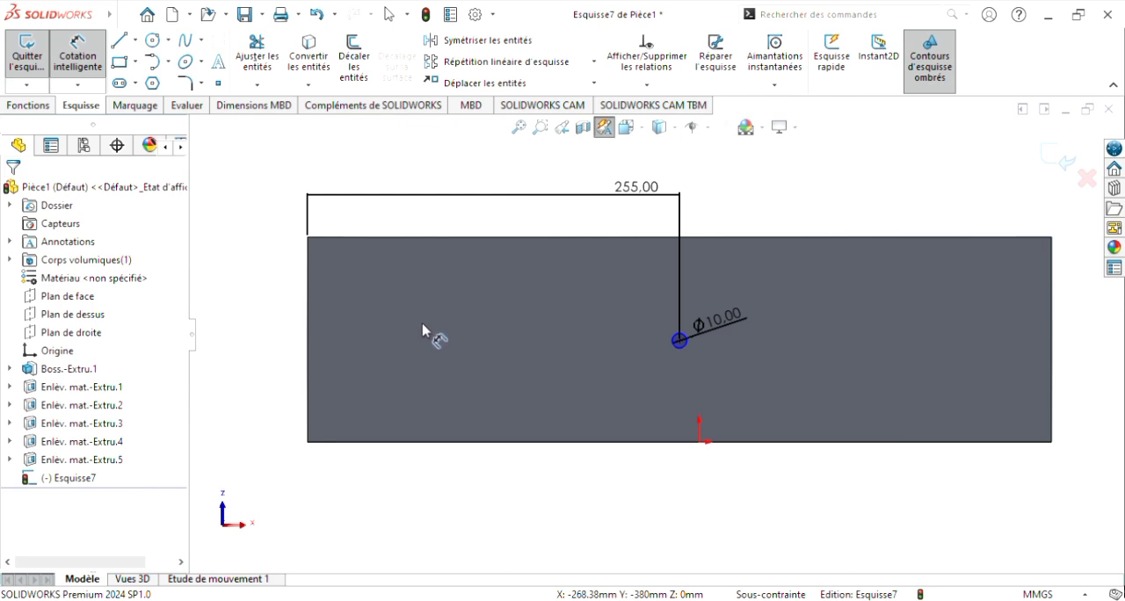
left_click(307, 236)
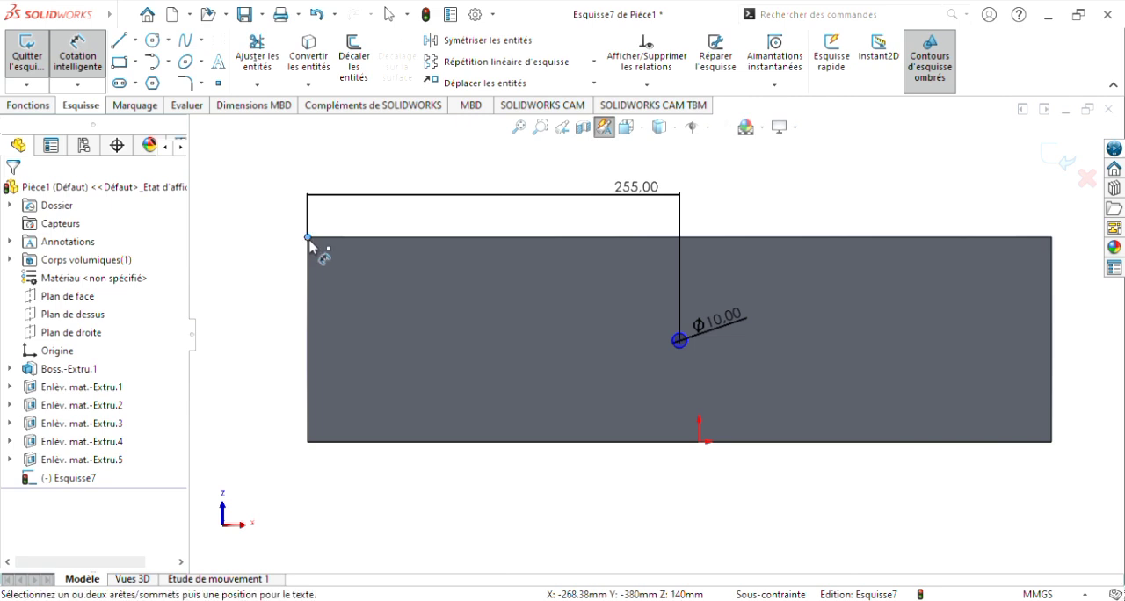
left_click(679, 340)
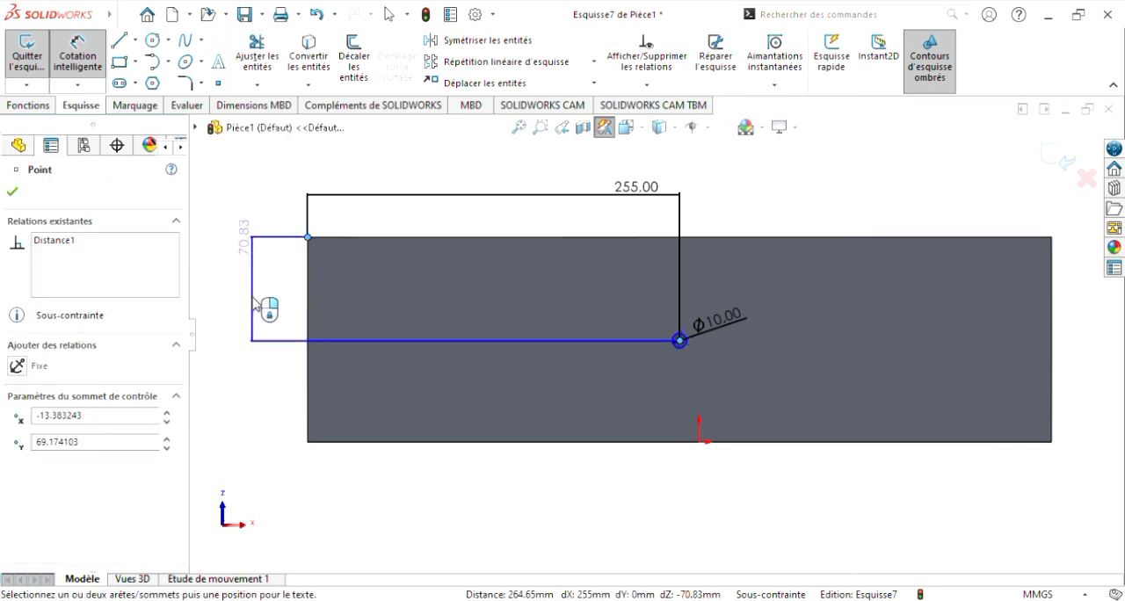
left_click(263, 327)
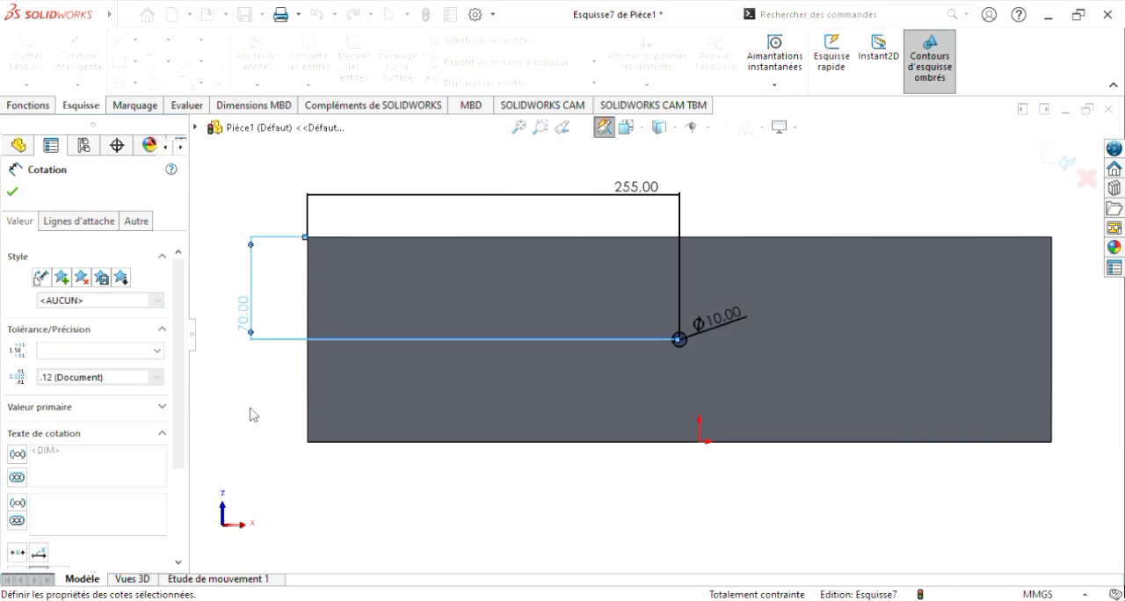
left_click(236, 376)
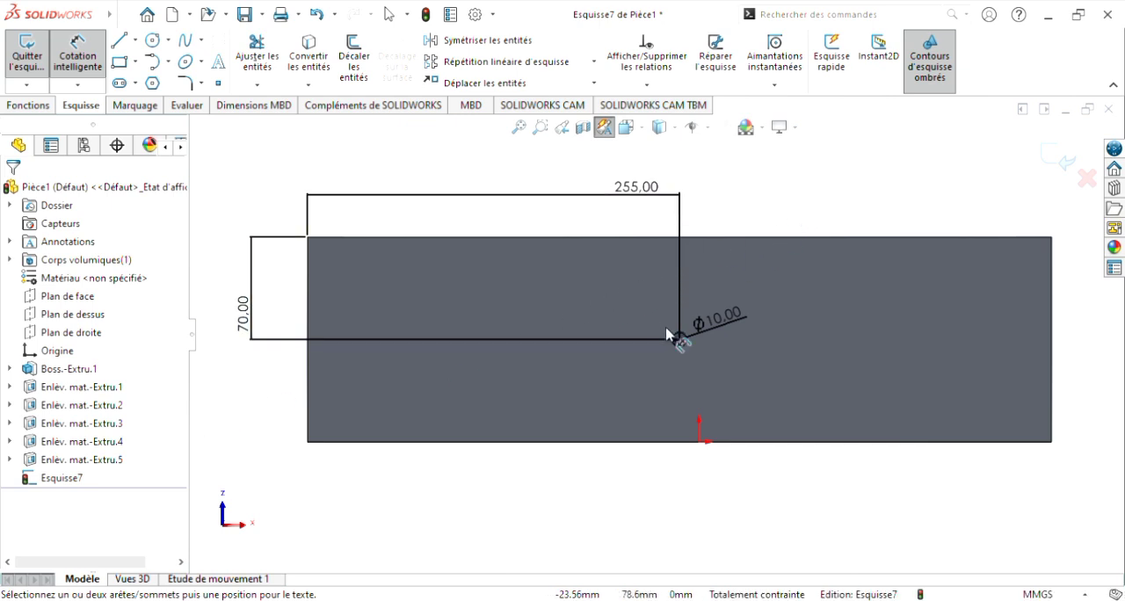
Step: Extrude-cut the circle into the drawer front as a blind hole 5 mm deep
scroll(687, 349, "up", 1)
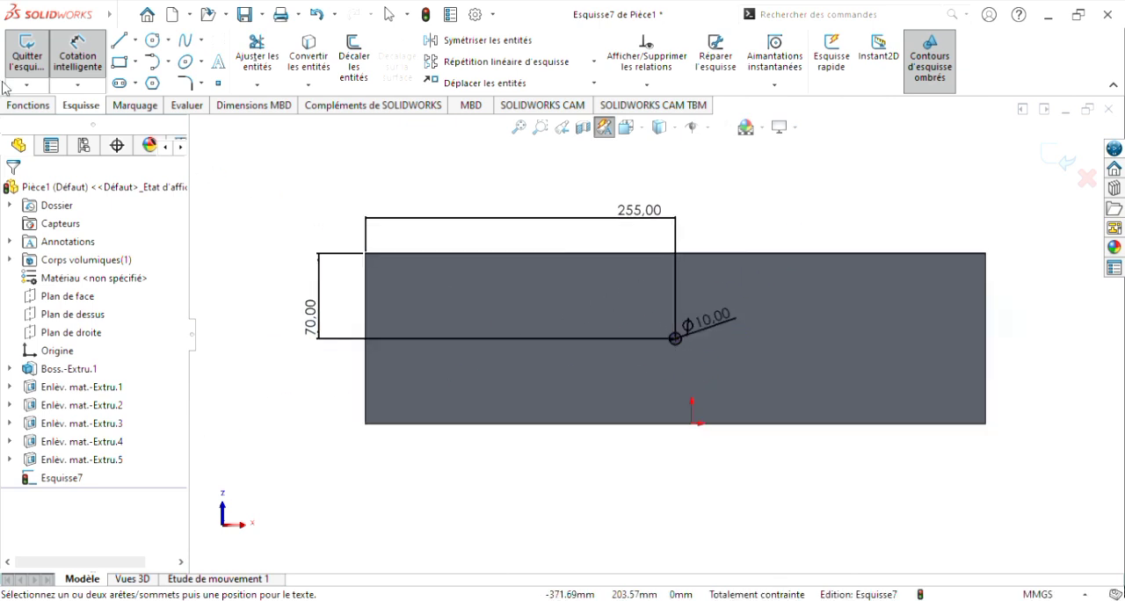
left_click(27, 106)
left_click(301, 62)
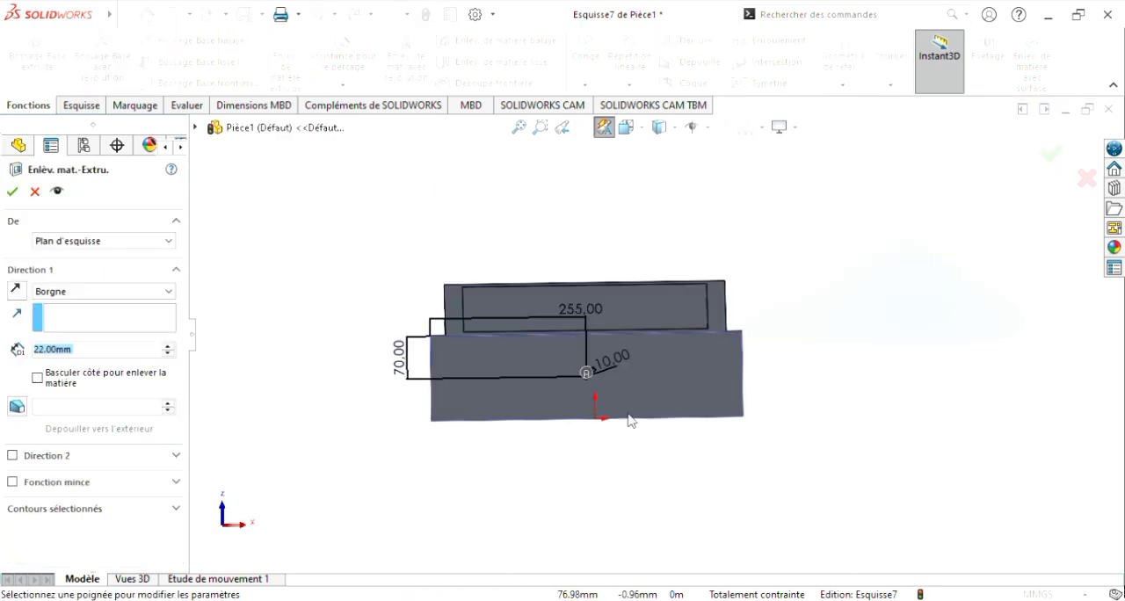
scroll(615, 388, "down", 4)
scroll(647, 377, "up", 2)
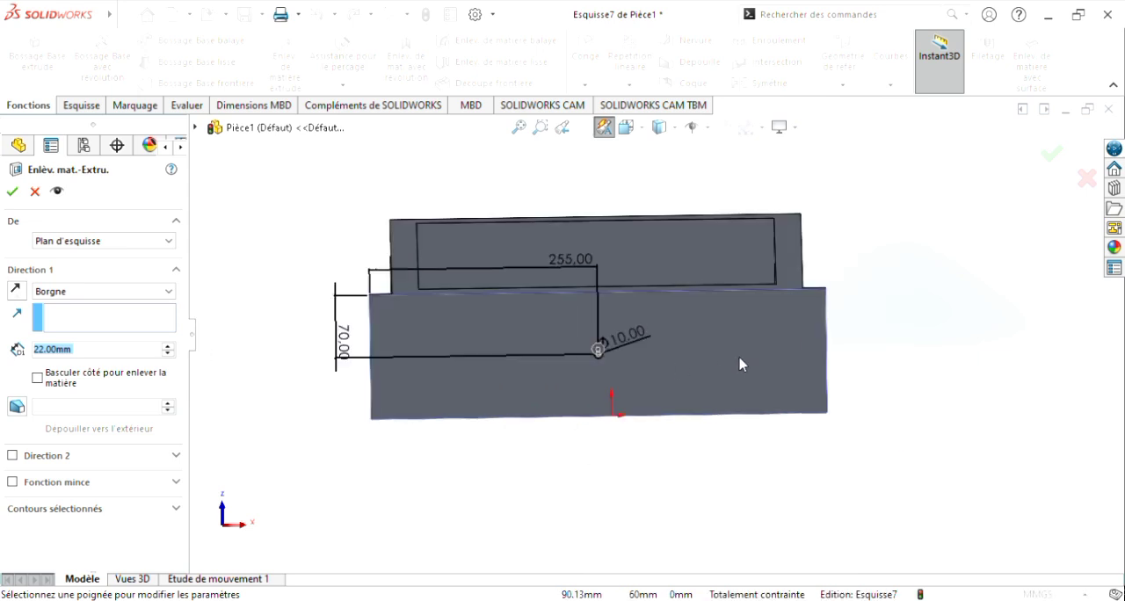
middle_click_drag(850, 342, 810, 375)
mouse_move(859, 358)
middle_mouse_down()
mouse_move(849, 333)
mouse_move(854, 357)
middle_mouse_up()
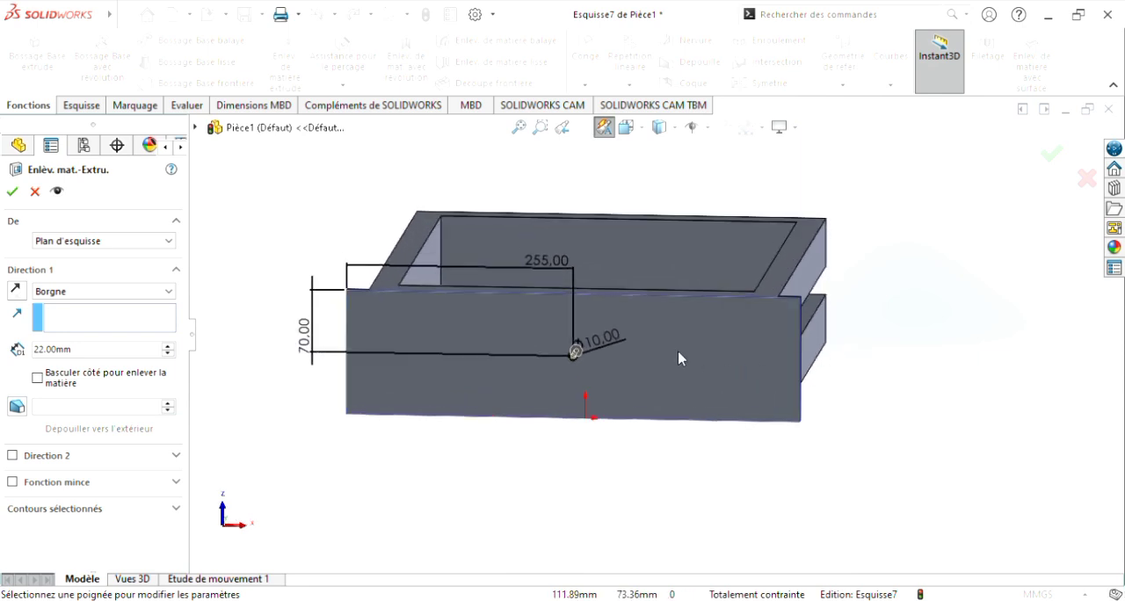
scroll(575, 313, "down", 1)
scroll(588, 349, "up", 1)
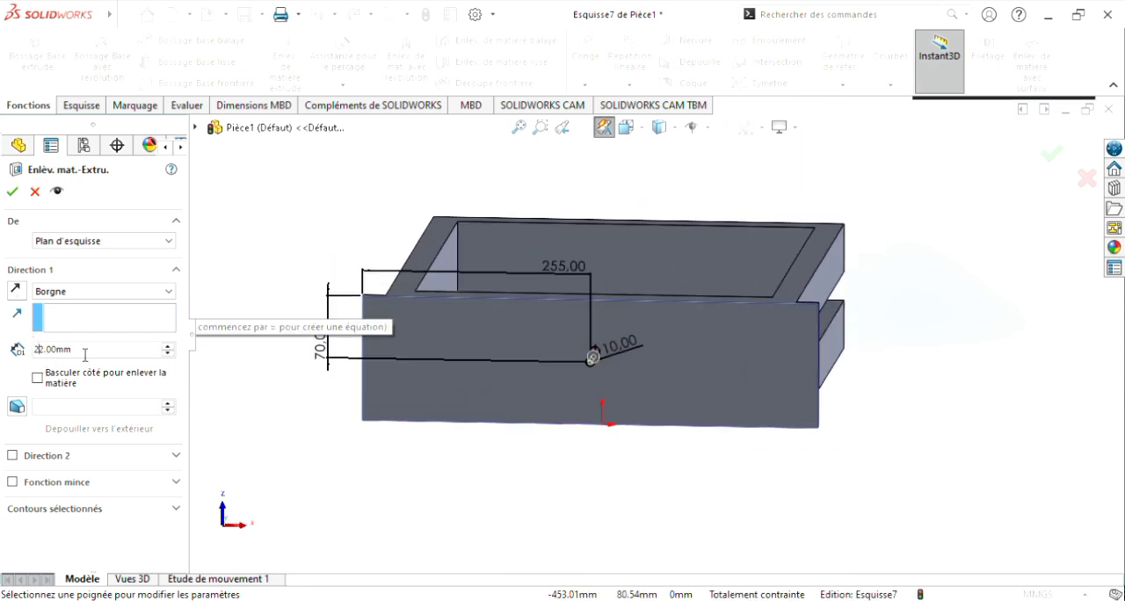
middle_click_drag(896, 255, 889, 427)
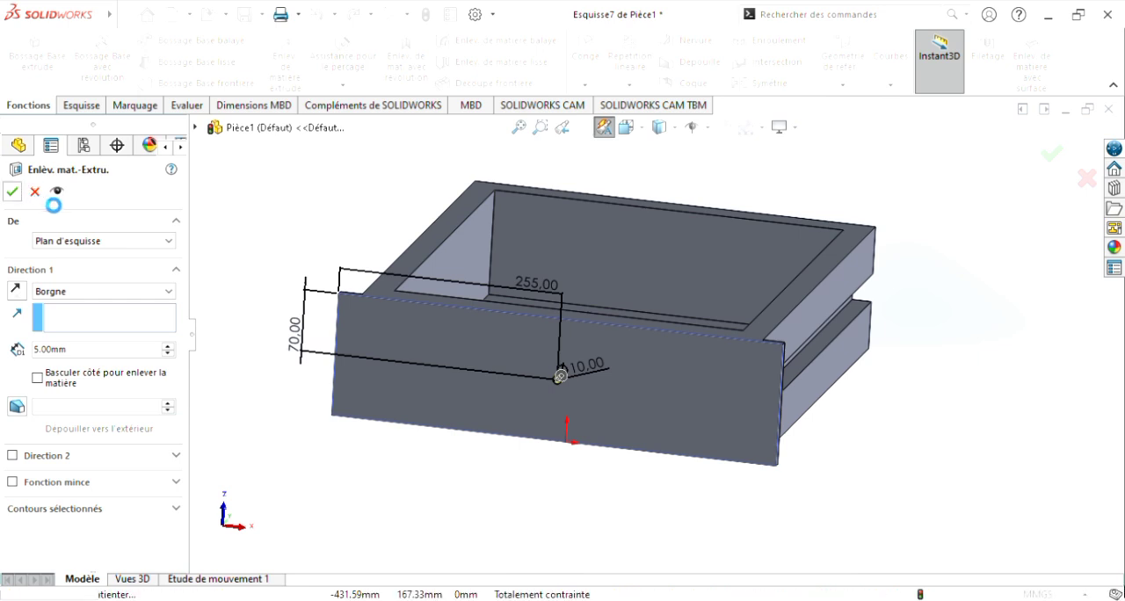
key("Return")
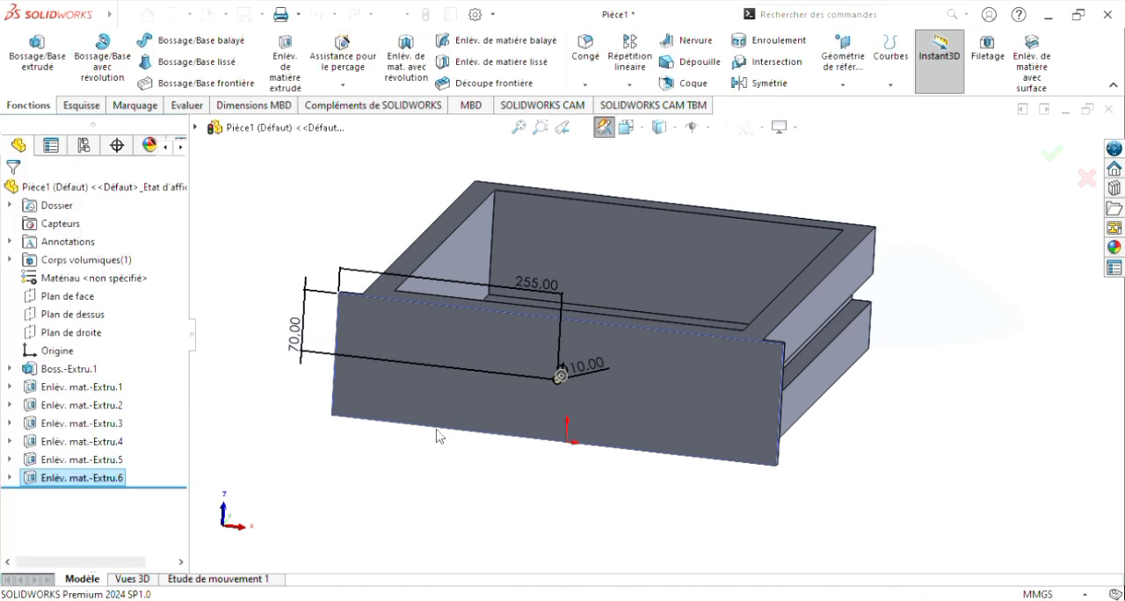
Step: Examine the new hole in the drawer front and the overall drawer from several angles
middle_click_drag(518, 502, 580, 492)
scroll(603, 384, "down", 6)
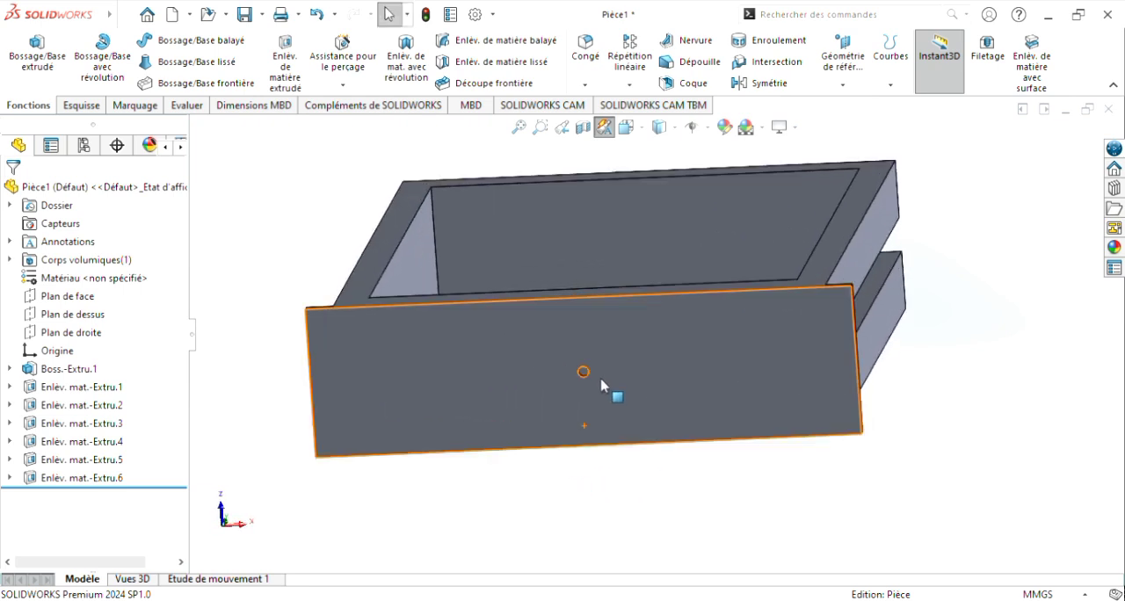
mouse_move(635, 385)
middle_mouse_down()
mouse_move(658, 332)
mouse_move(666, 389)
mouse_move(623, 377)
mouse_move(645, 397)
mouse_move(635, 402)
middle_mouse_up()
scroll(629, 382, "up", 5)
scroll(627, 372, "down", 3)
scroll(647, 346, "up", 5)
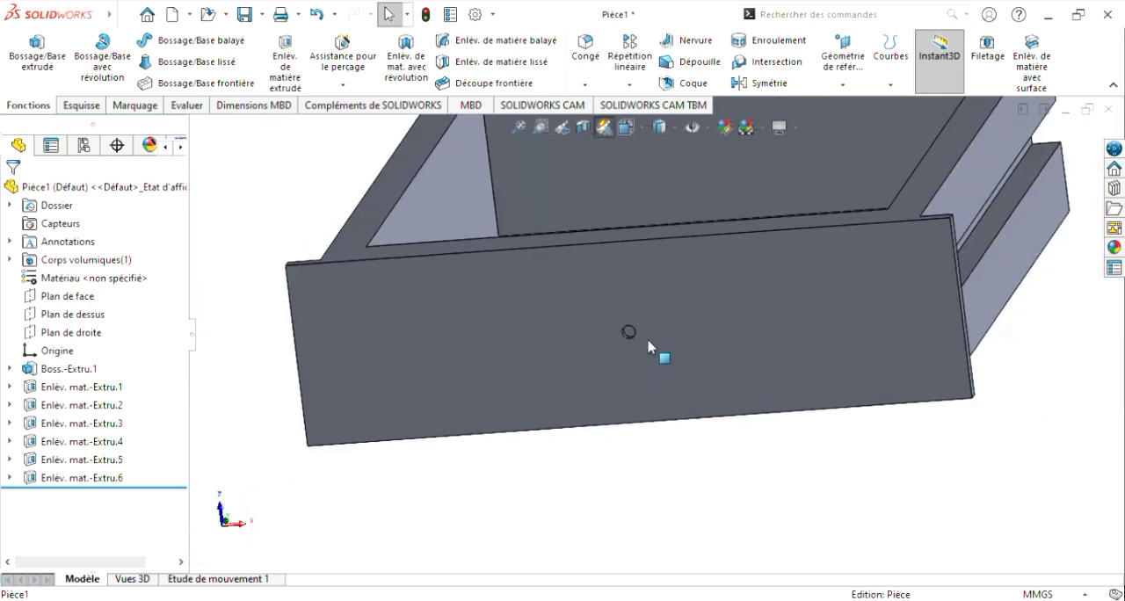
middle_click_drag(759, 441, 761, 381)
mouse_move(761, 470)
middle_mouse_down()
mouse_move(729, 443)
mouse_move(650, 444)
mouse_move(617, 447)
mouse_move(603, 477)
mouse_move(663, 477)
mouse_move(816, 526)
mouse_move(746, 511)
mouse_move(765, 515)
mouse_move(753, 490)
middle_mouse_up()
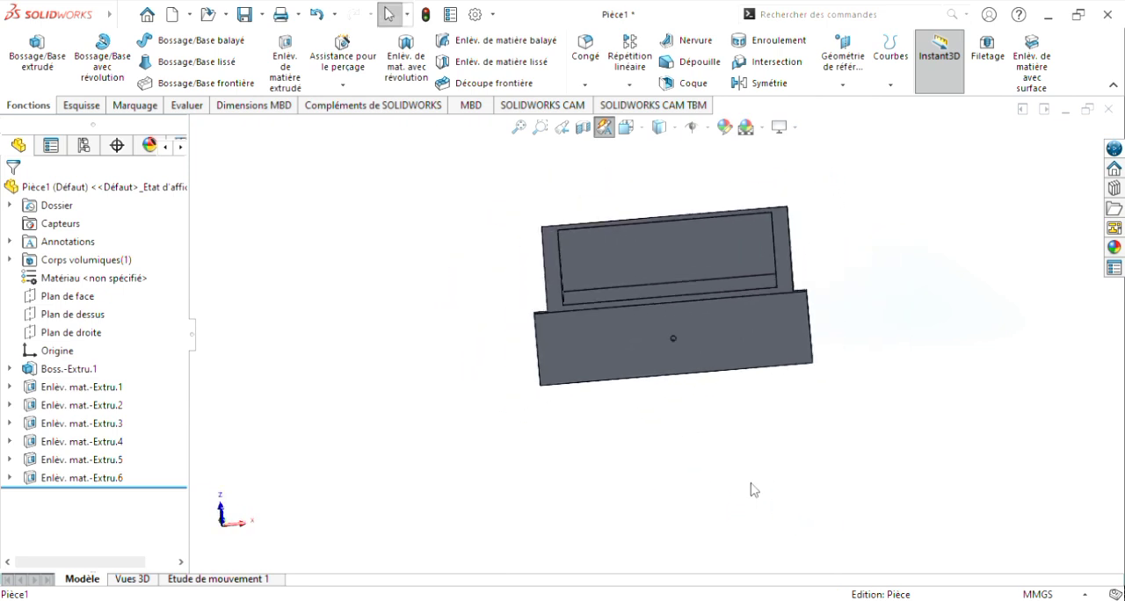
scroll(736, 431, "down", 2)
scroll(736, 394, "up", 2)
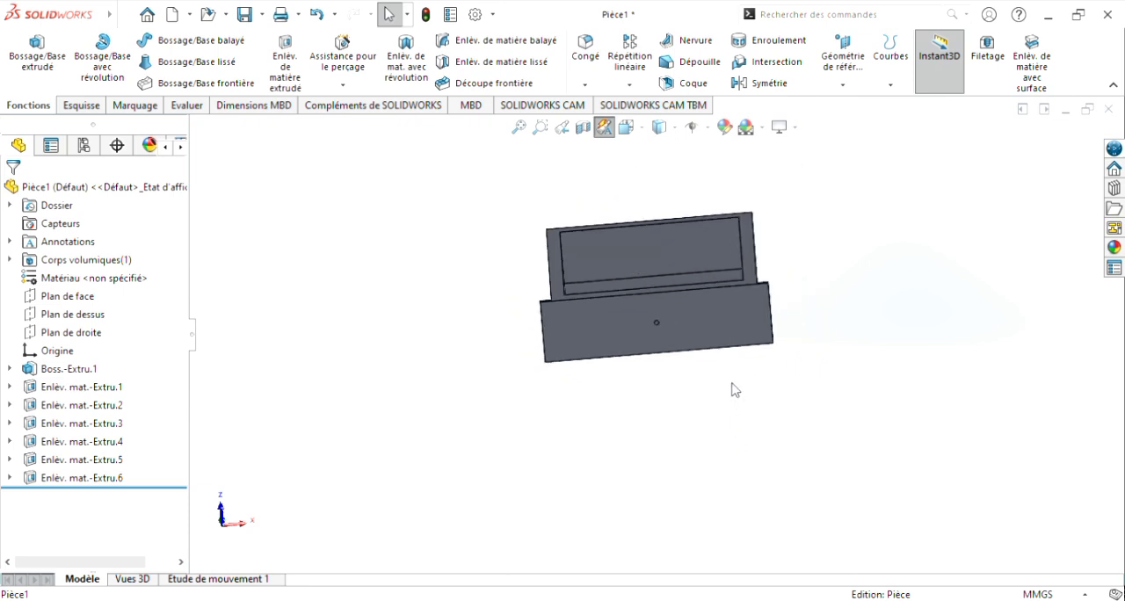
Step: Start a symmetric 10 mm fillet on the left vertical outer edge of the drawer's front panel
middle_click_drag(732, 389, 680, 349)
scroll(624, 303, "down", 3)
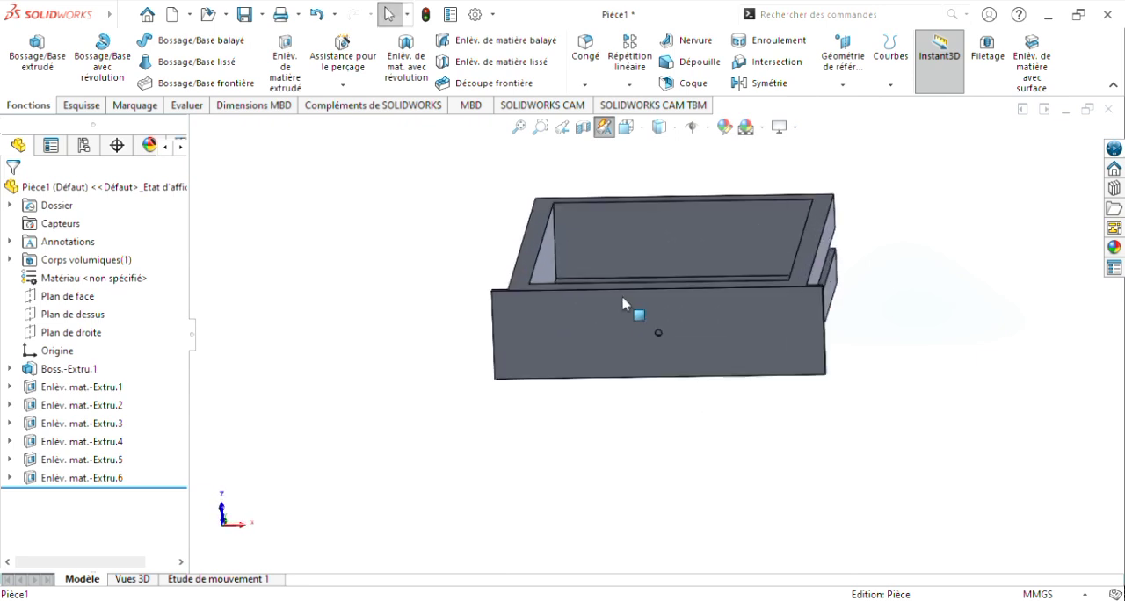
scroll(623, 308, "up", 2)
middle_click_drag(666, 448, 702, 458)
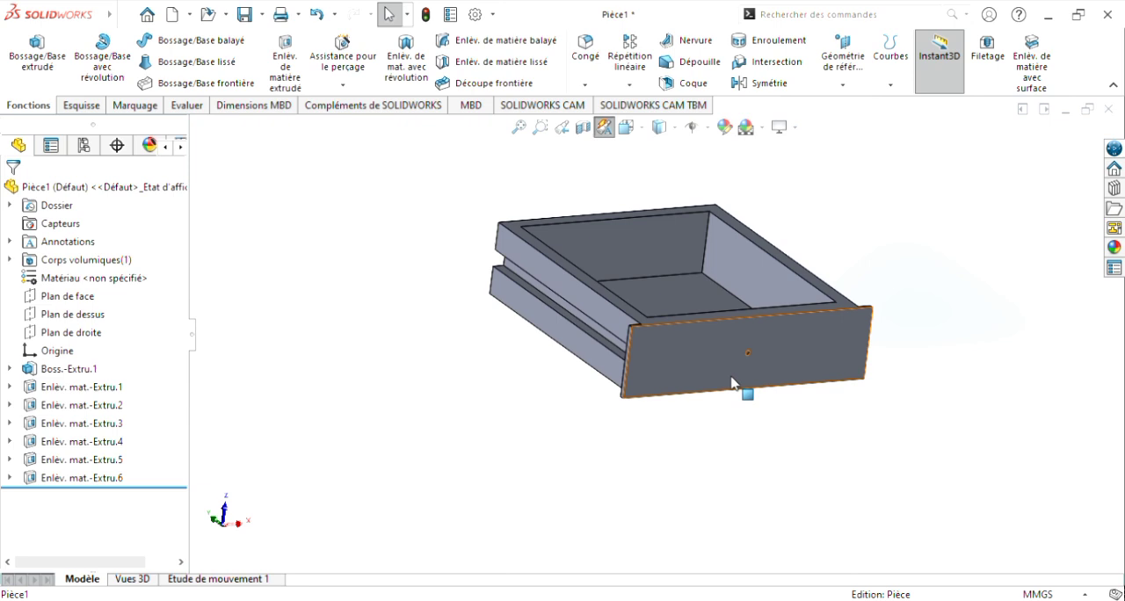
scroll(809, 347, "down", 1)
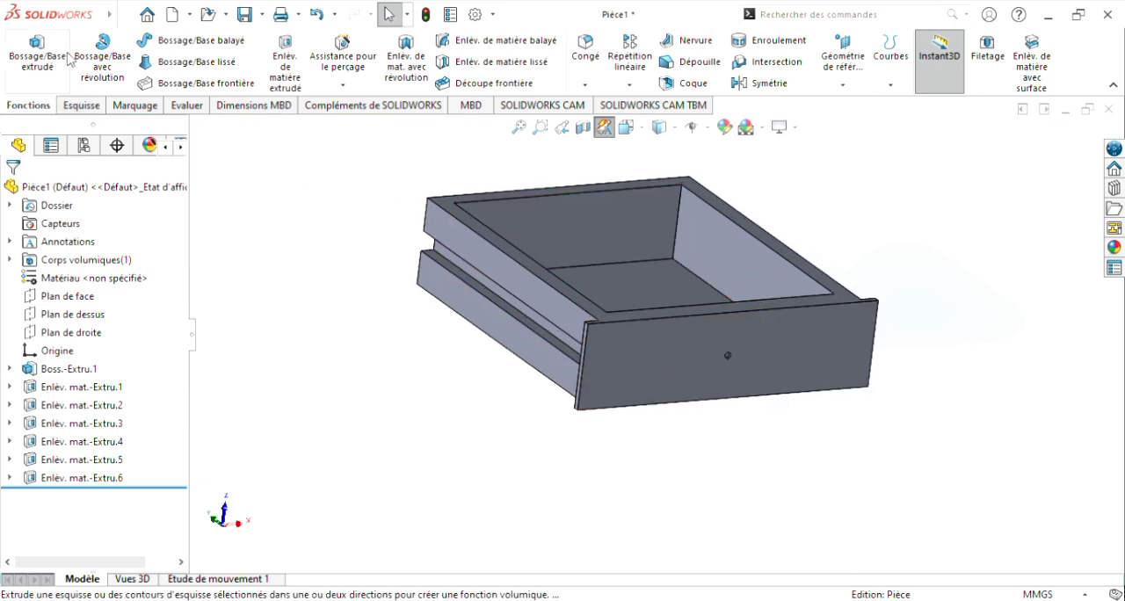
left_click(580, 53)
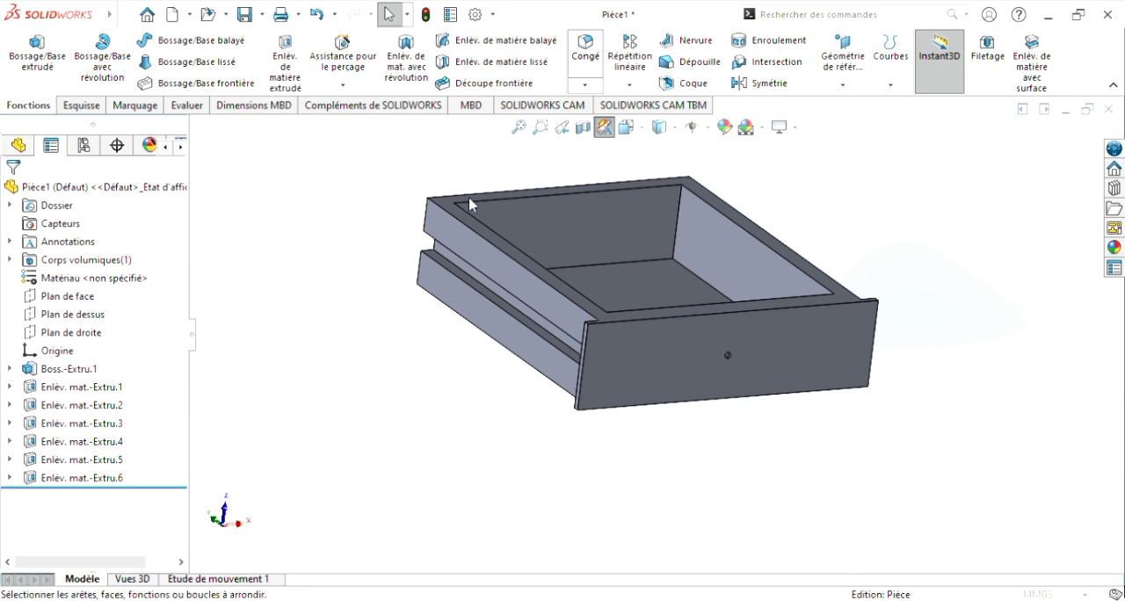
middle_click_drag(945, 318, 923, 309)
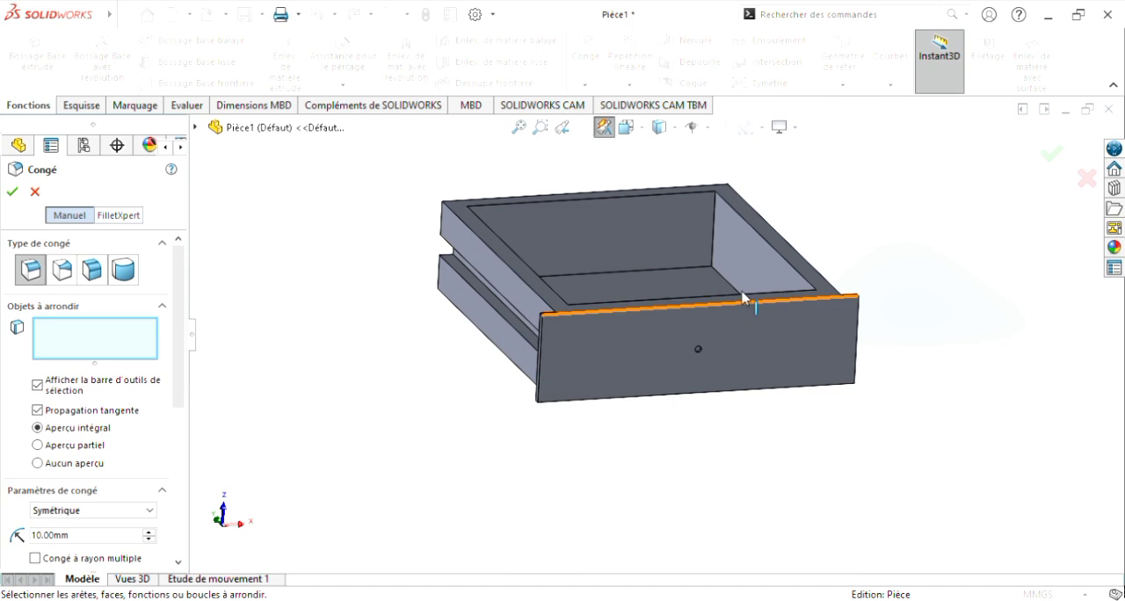
middle_click_drag(715, 424, 628, 509)
middle_click_drag(715, 312, 762, 386)
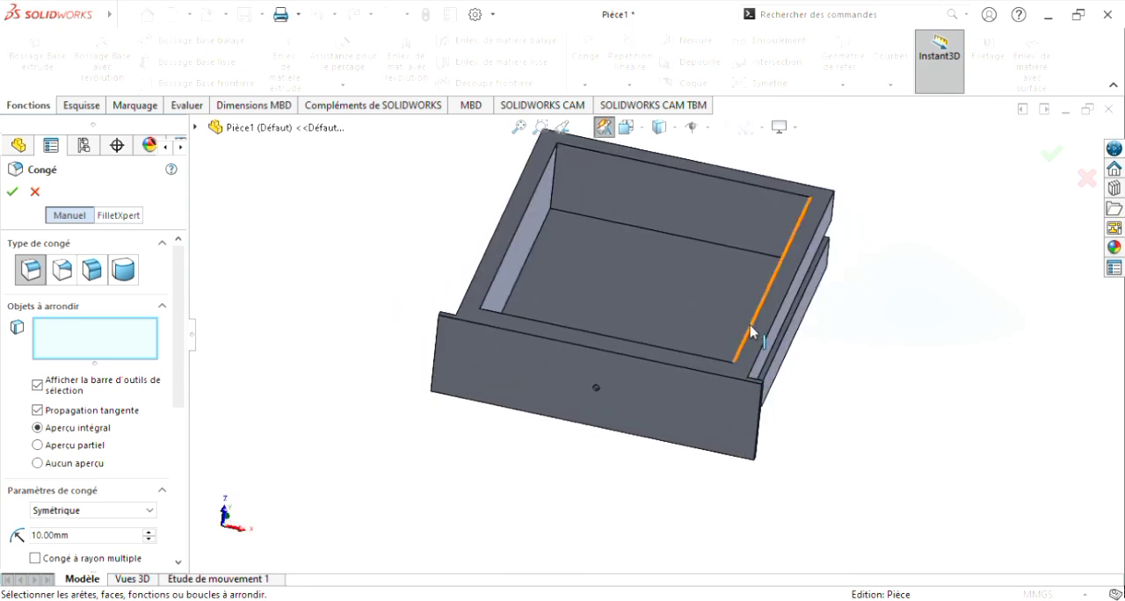
middle_click_drag(861, 426, 717, 377)
scroll(633, 369, "down", 2)
left_click(514, 364)
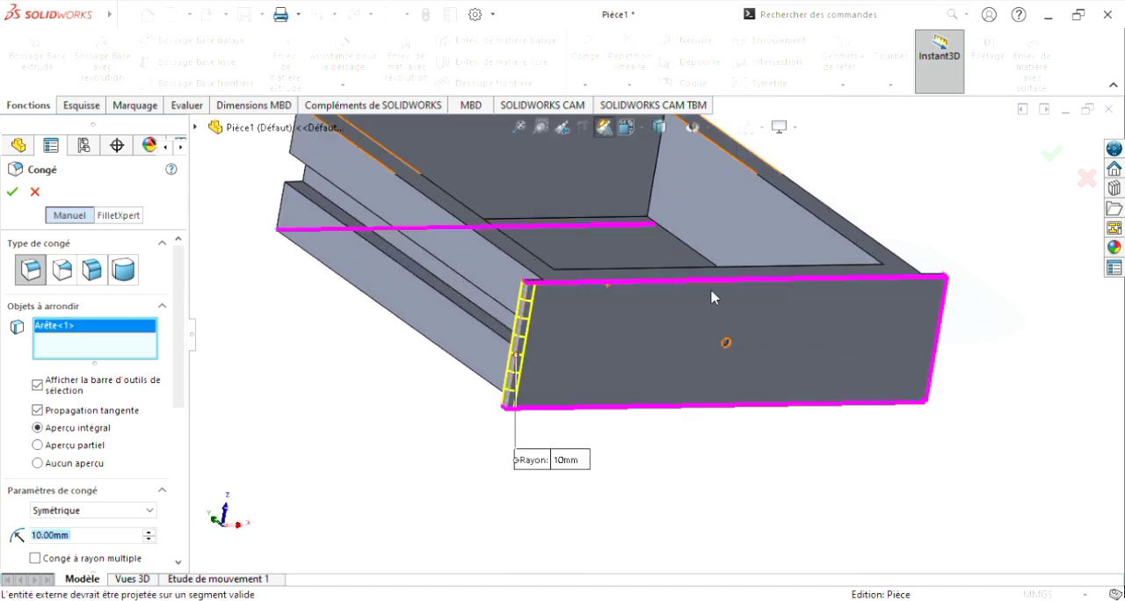
Step: Add the three remaining perimeter edges of the drawer's front face to the 10 mm fillet and apply it
left_click(711, 281)
middle_click_drag(712, 281, 808, 334)
left_click(817, 334)
left_click(743, 381)
middle_click_drag(743, 384, 516, 472)
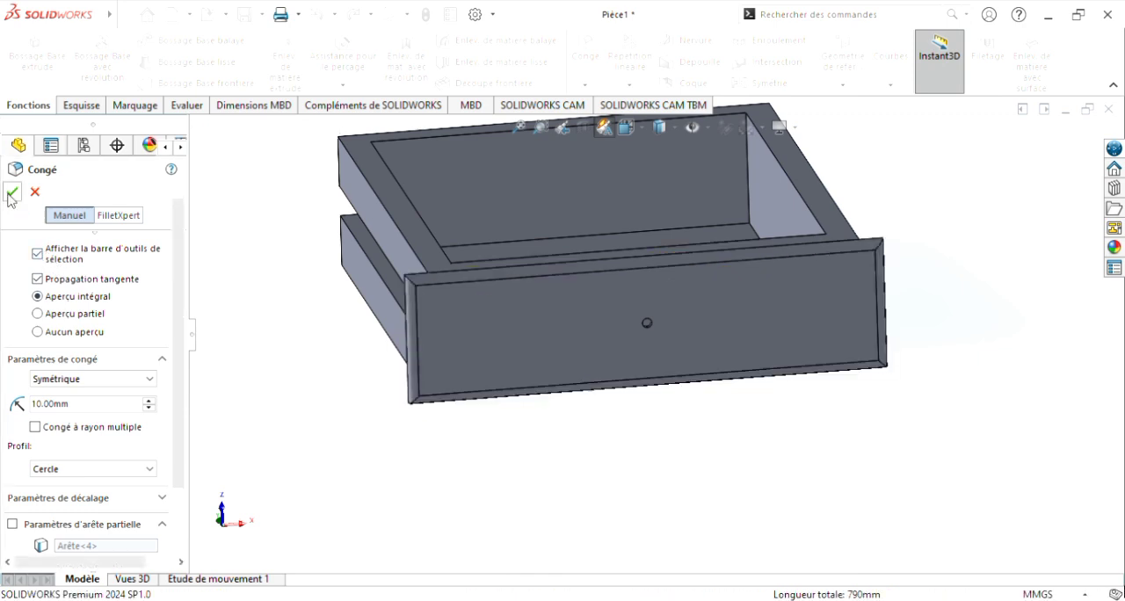
Step: Examine the filleted border of the drawer front, the underside and the overall drawer from several angles
middle_click_drag(598, 492, 545, 447)
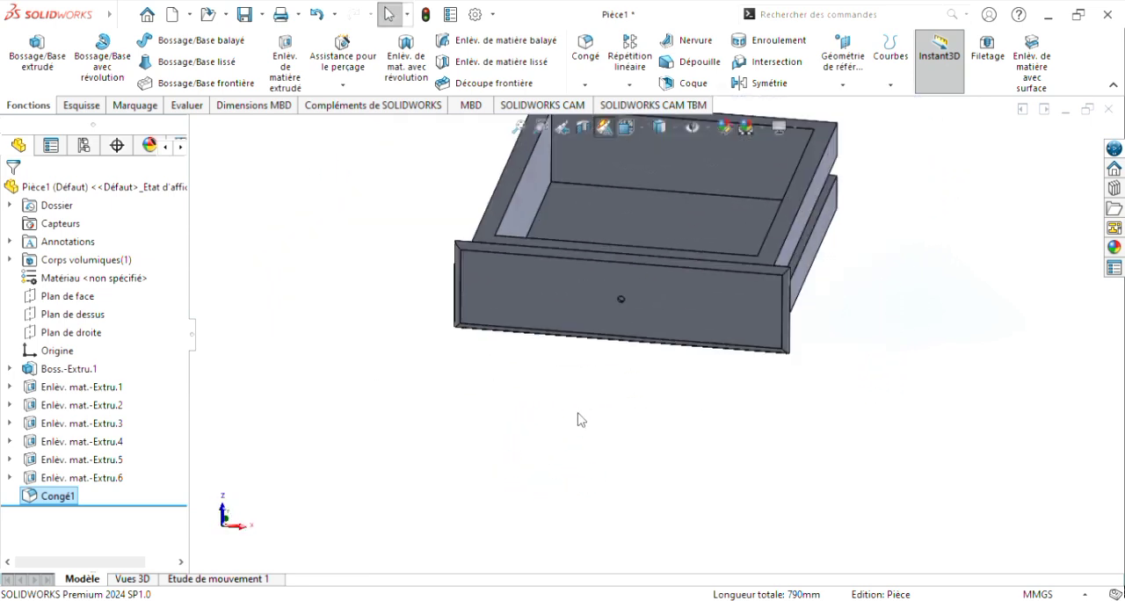
scroll(578, 413, "up", 1)
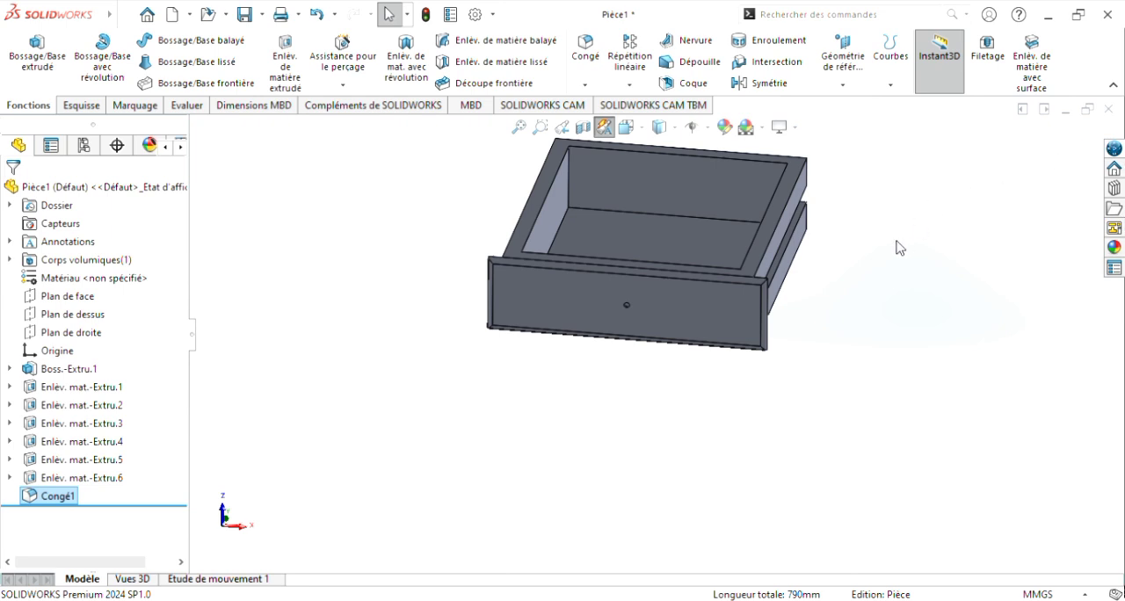
scroll(900, 247, "up", 2)
middle_click_drag(782, 319, 797, 296)
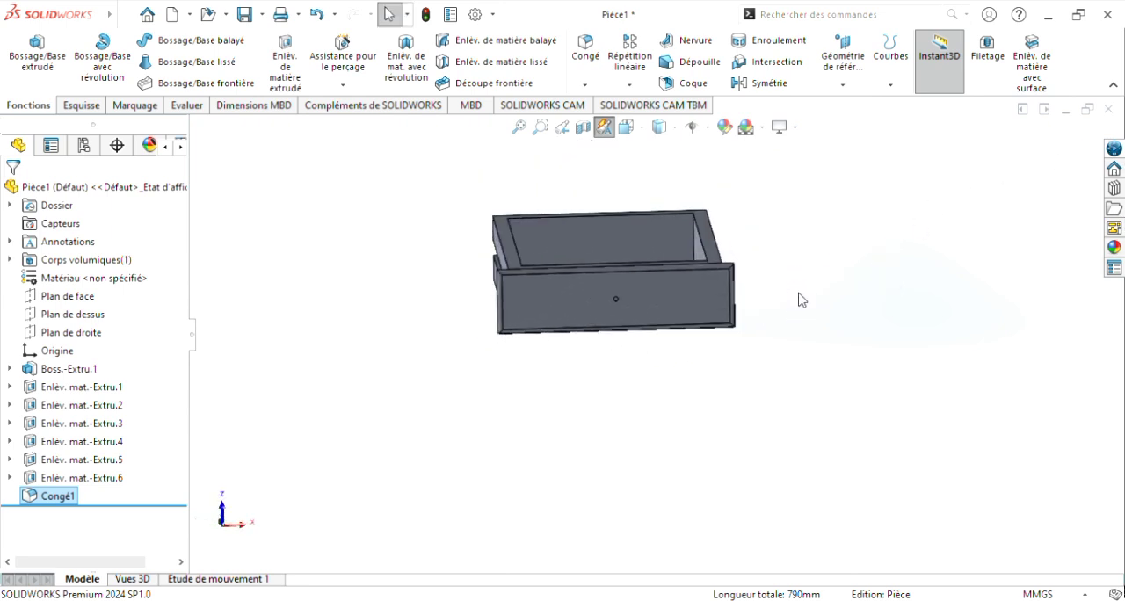
middle_click_drag(797, 322, 809, 340)
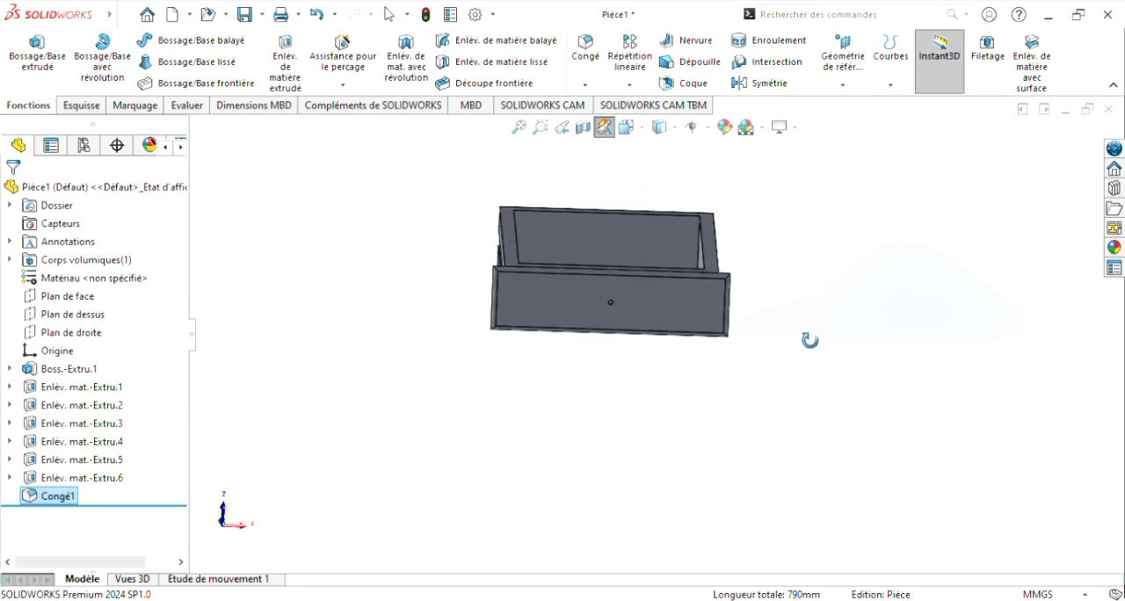
scroll(780, 305, "down", 1)
scroll(752, 211, "up", 1)
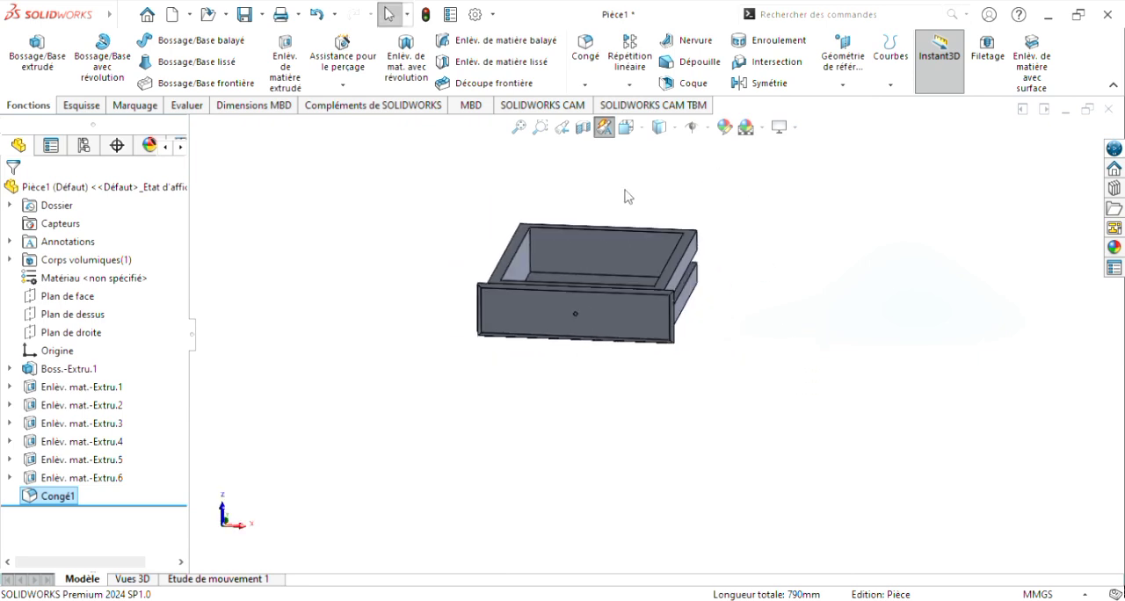
scroll(551, 189, "down", 1)
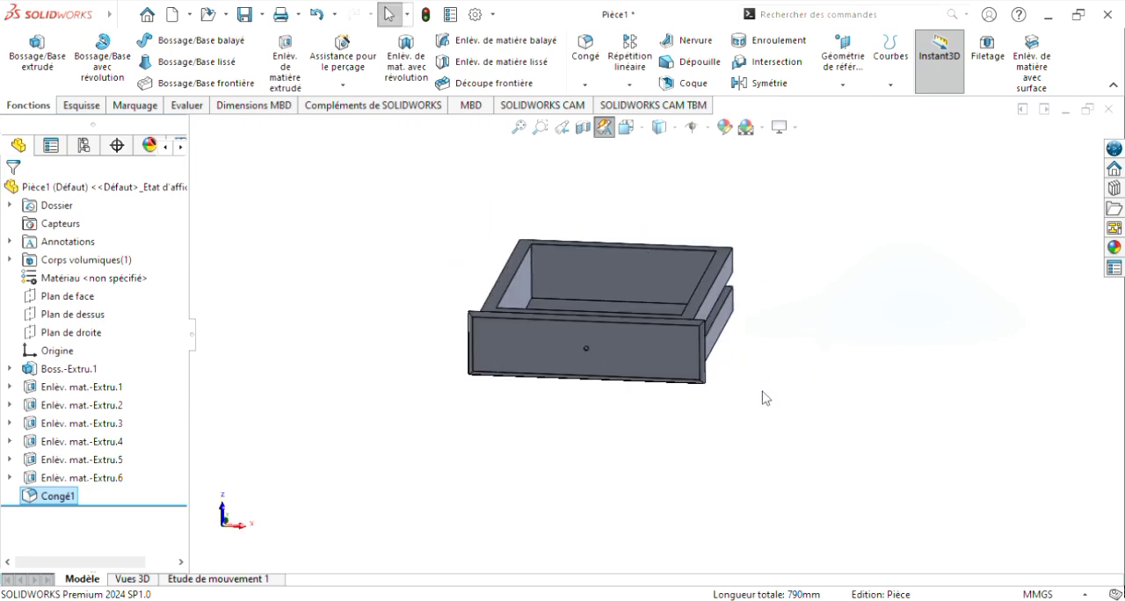
middle_click_drag(763, 397, 784, 453)
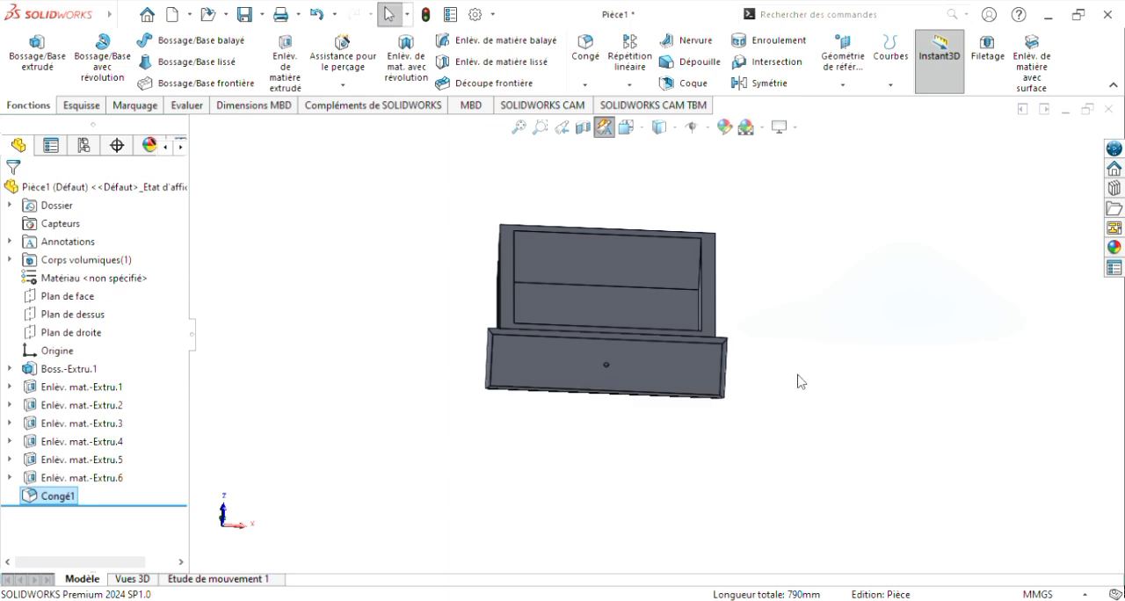
middle_click_drag(799, 381, 647, 254)
scroll(638, 309, "down", 2)
scroll(652, 237, "down", 3)
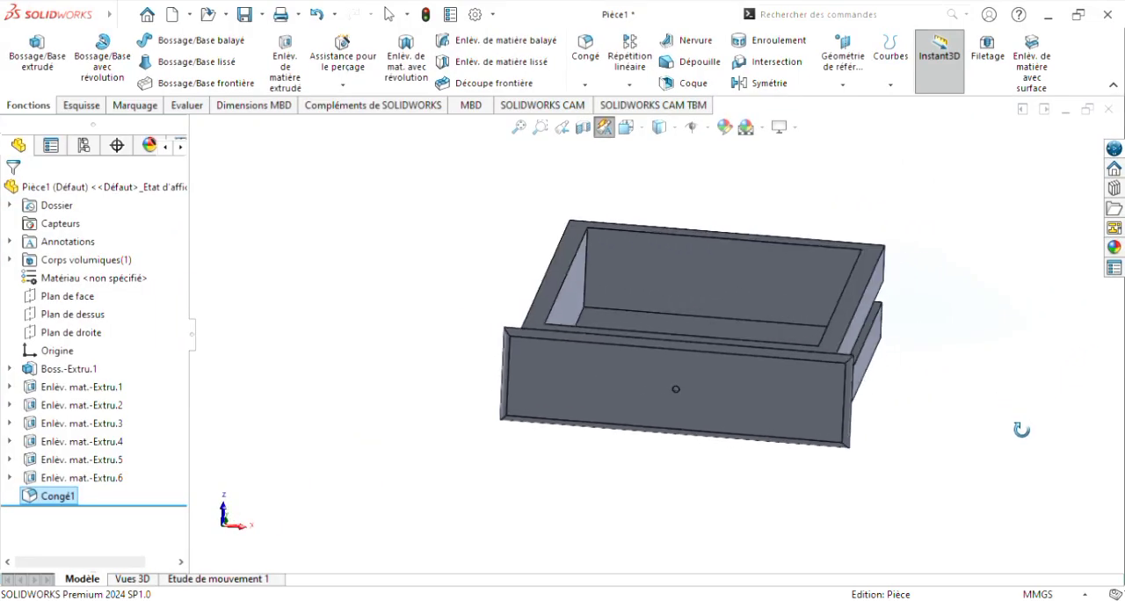
middle_click_drag(1021, 430, 1007, 432)
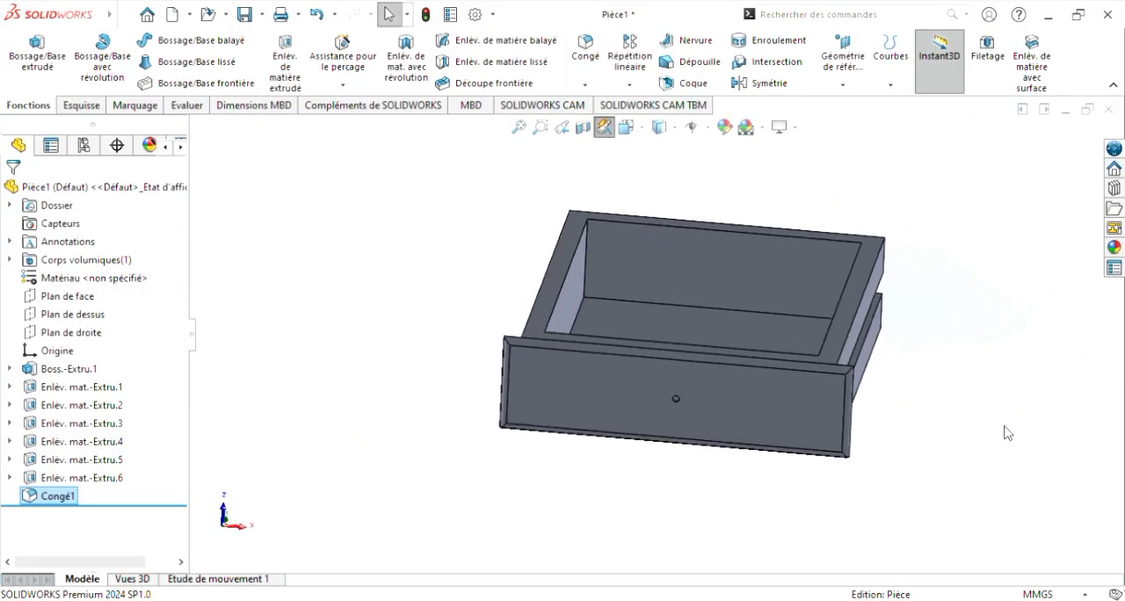
mouse_move(929, 439)
middle_mouse_down()
mouse_move(1007, 445)
mouse_move(934, 457)
mouse_move(951, 440)
mouse_move(926, 459)
middle_mouse_up()
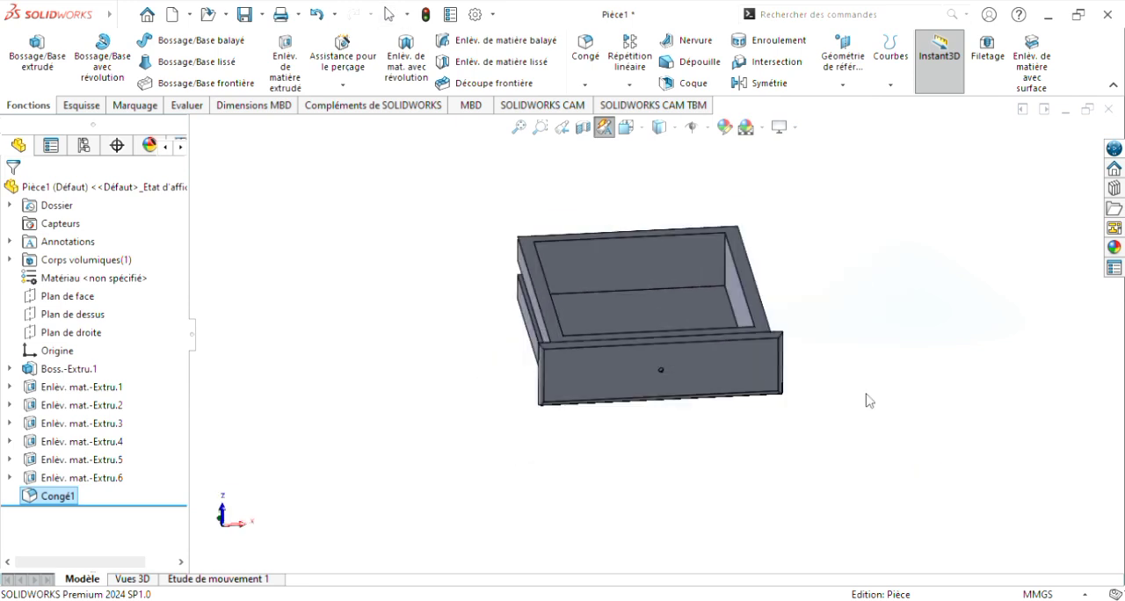
mouse_move(866, 396)
middle_mouse_down()
mouse_move(921, 382)
mouse_move(851, 374)
mouse_move(800, 396)
mouse_move(806, 427)
mouse_move(876, 399)
mouse_move(861, 381)
mouse_move(866, 416)
middle_mouse_up()
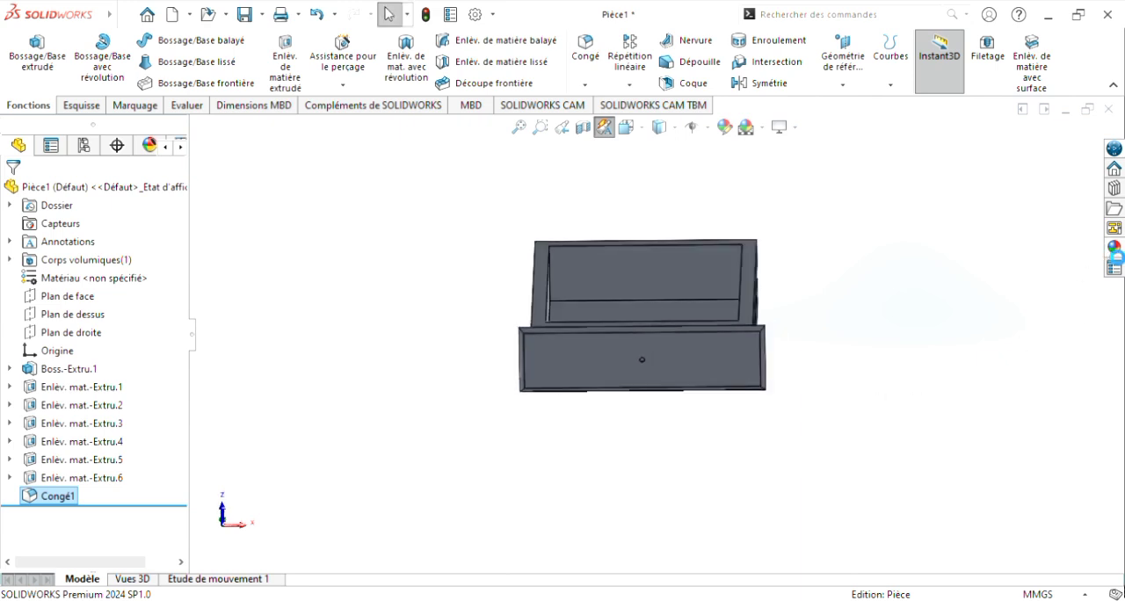
Step: Open the Acajou wood appearances under Organique > Bois in the appearance library
left_click(1112, 249)
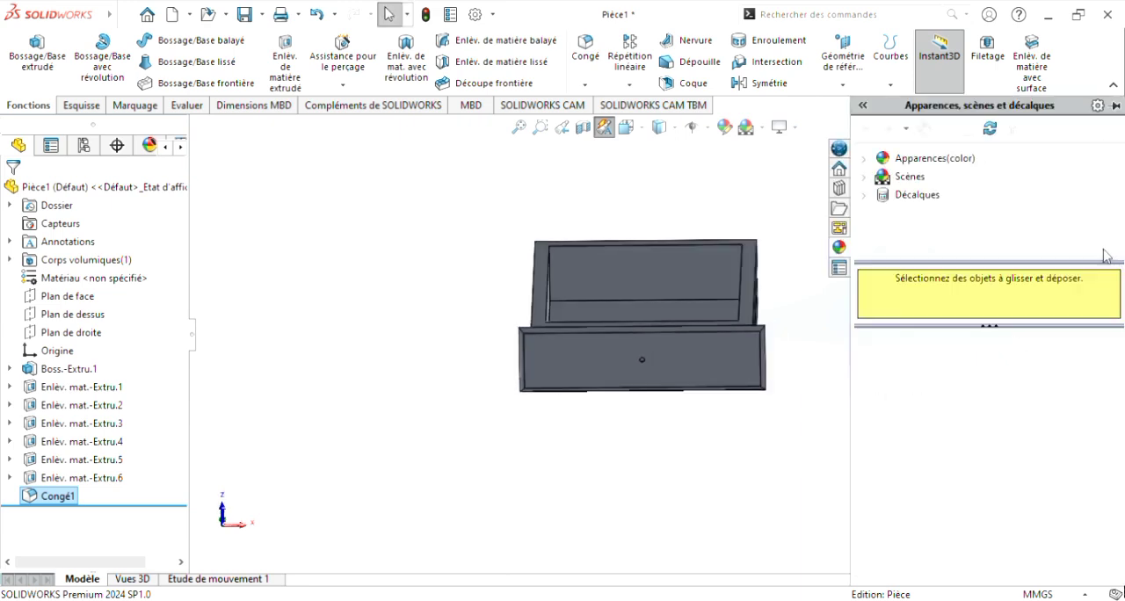
left_click(866, 163)
scroll(931, 205, "down", 2)
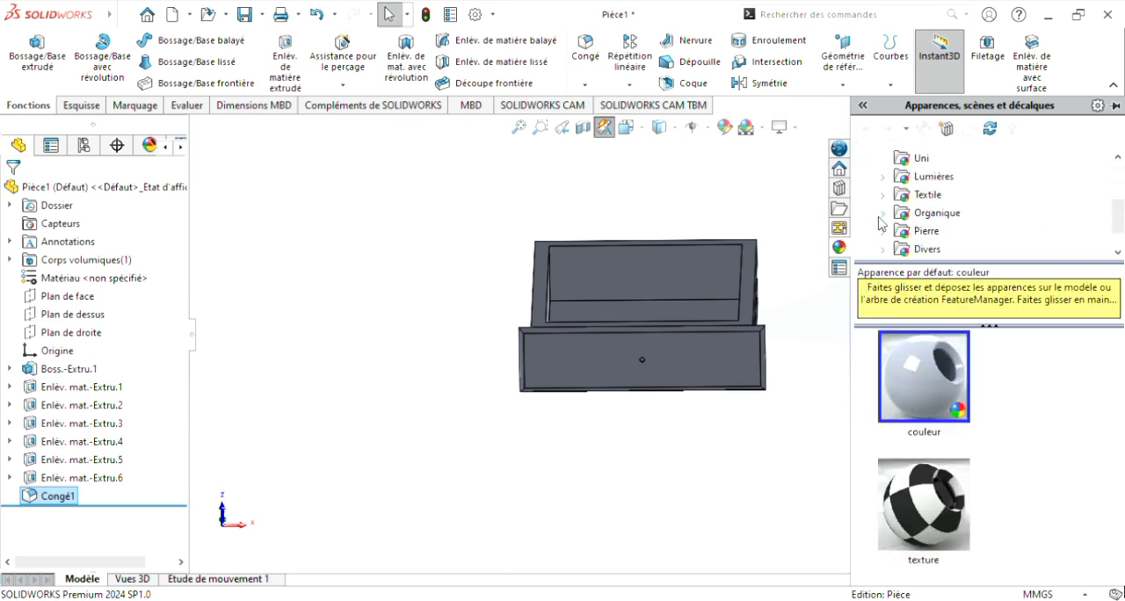
left_click(881, 214)
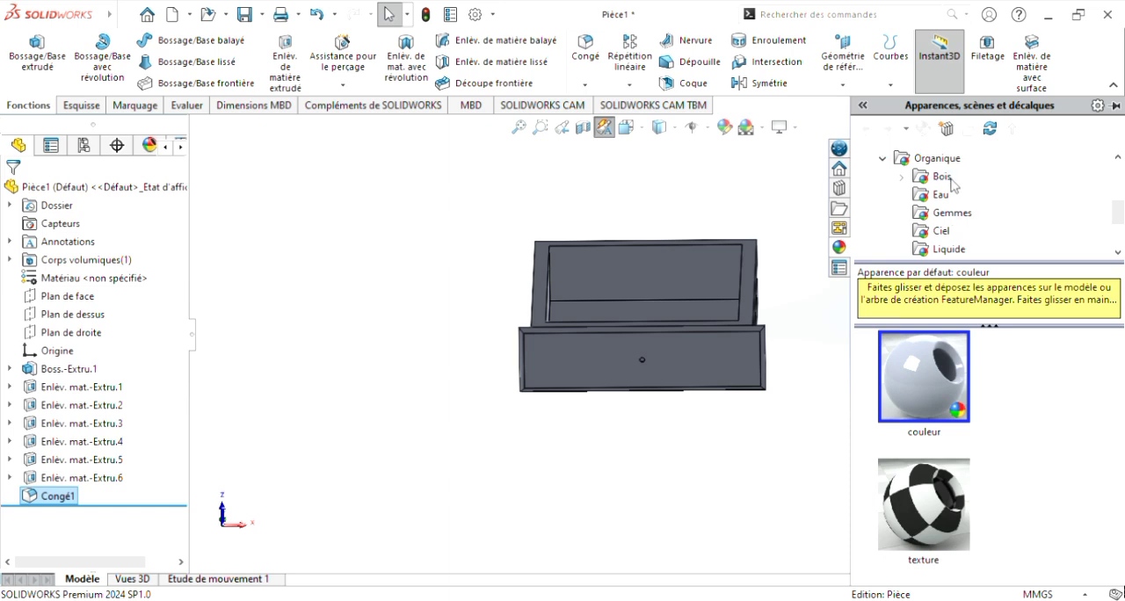
left_click(902, 179)
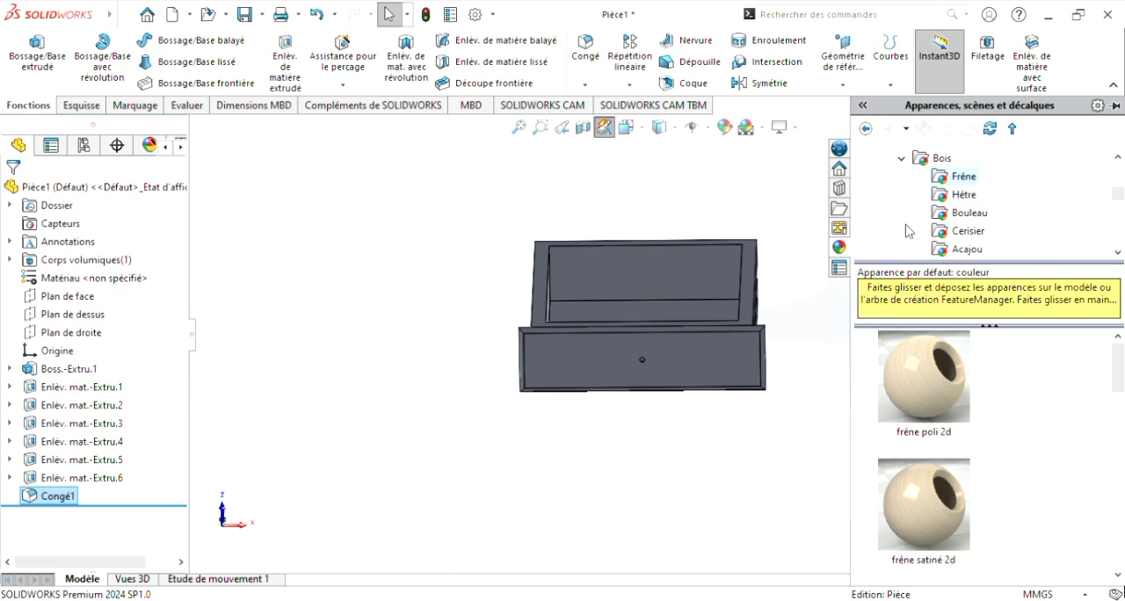
scroll(973, 197, "down", 1)
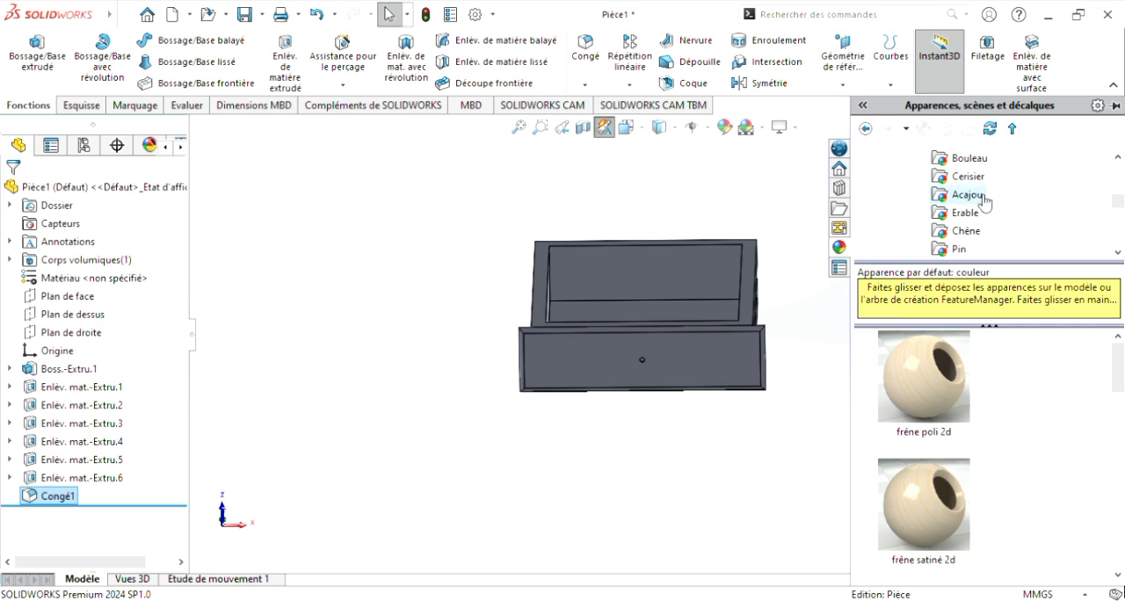
left_click(967, 195)
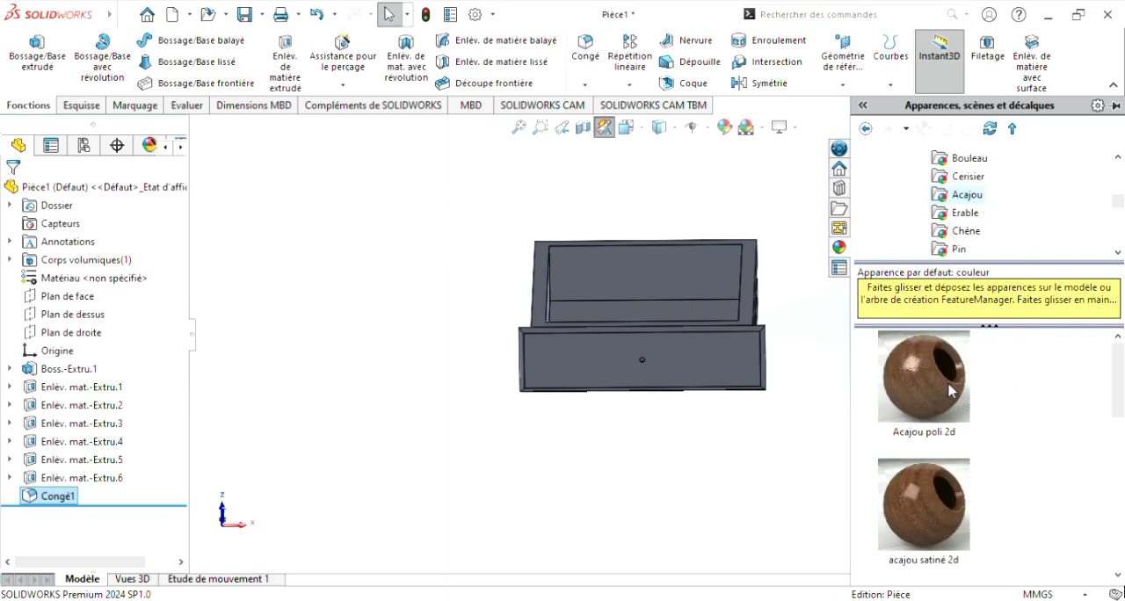
Step: Apply the "section d'acajou poli" appearance to the whole drawer part
scroll(949, 391, "down", 1)
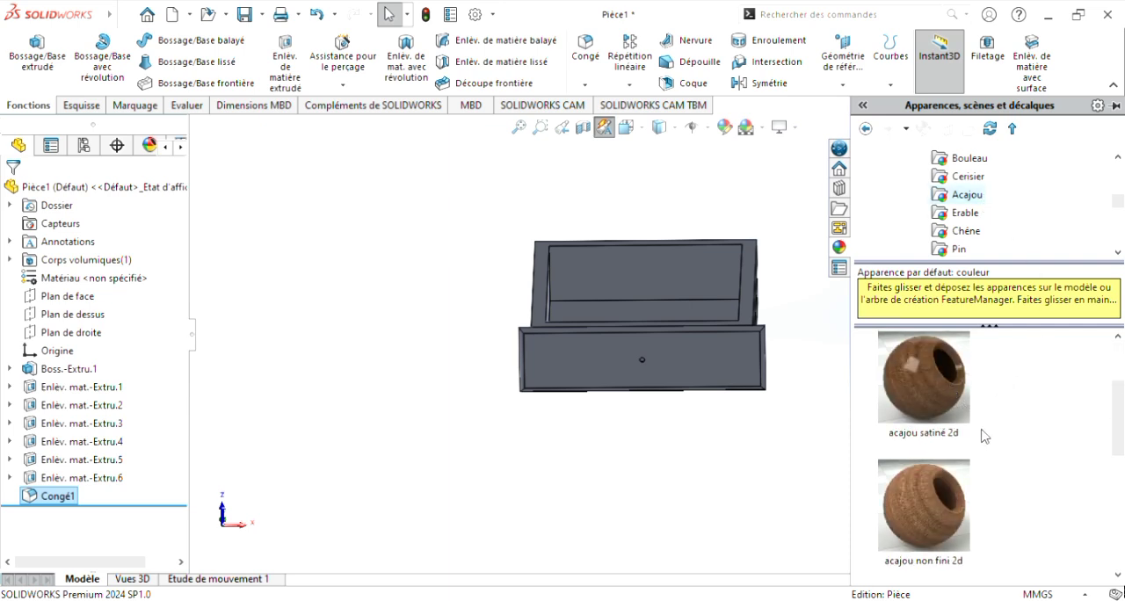
scroll(983, 431, "up", 1)
scroll(983, 426, "down", 3)
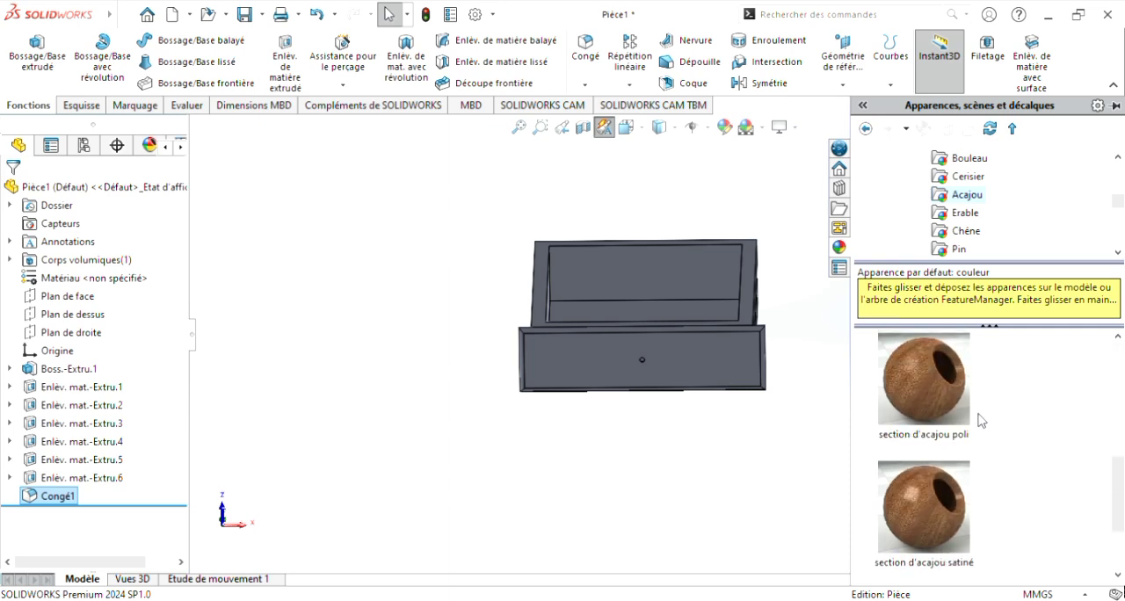
scroll(981, 421, "up", 2)
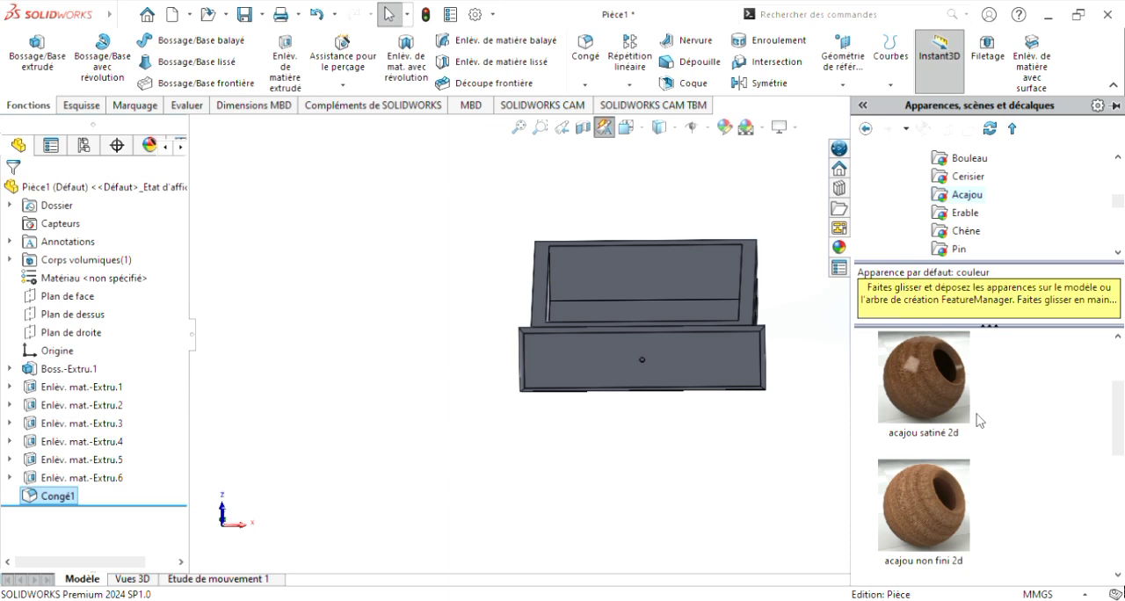
scroll(979, 421, "down", 1)
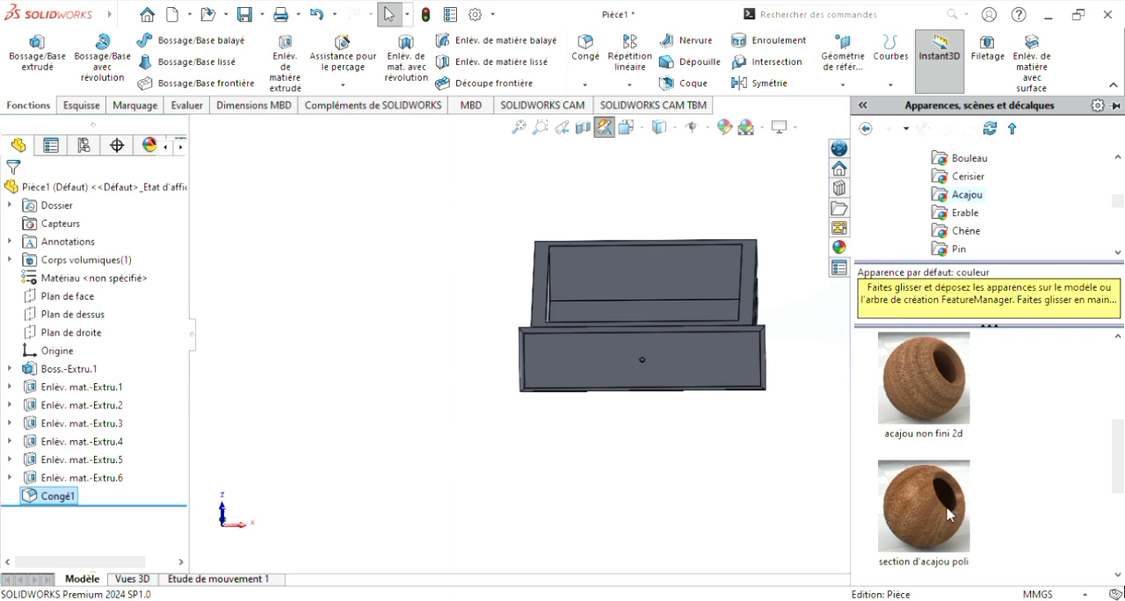
scroll(947, 509, "down", 1)
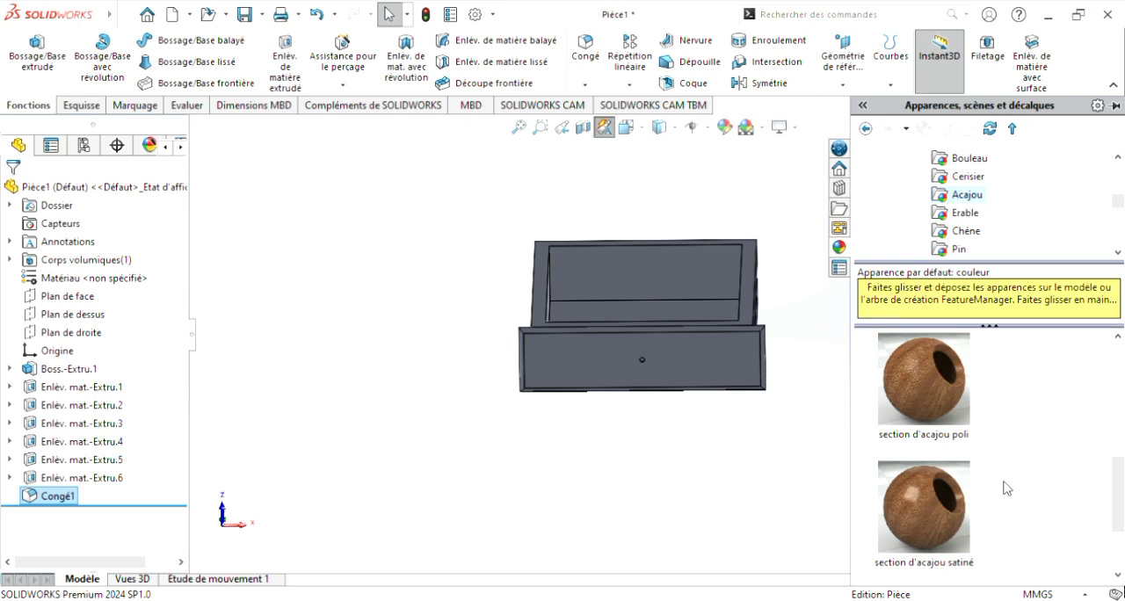
scroll(963, 497, "up", 1)
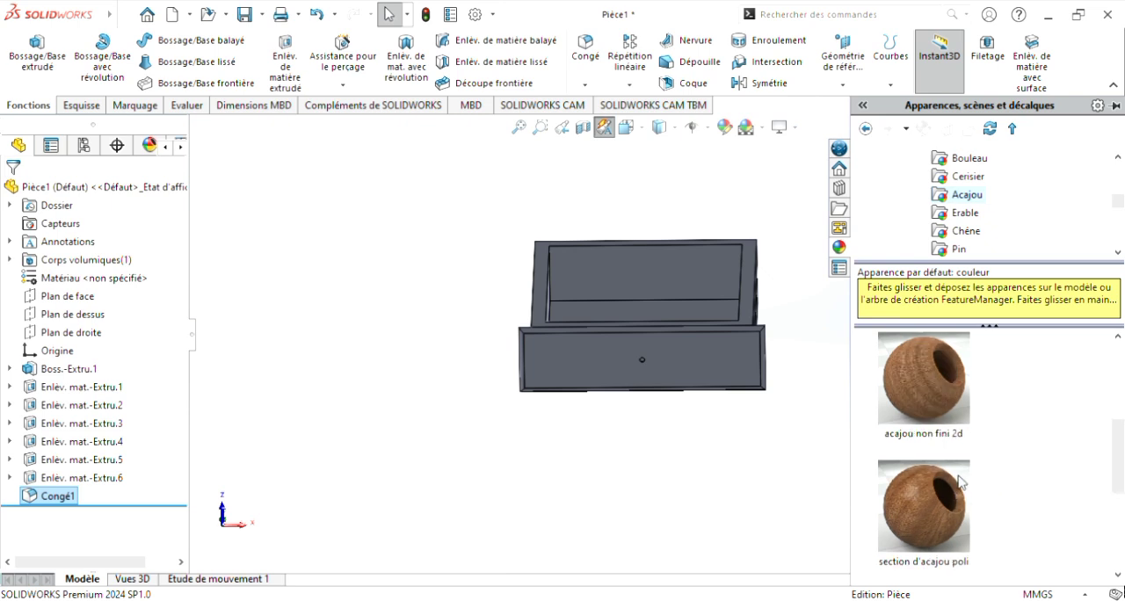
left_click_drag(923, 525, 704, 350)
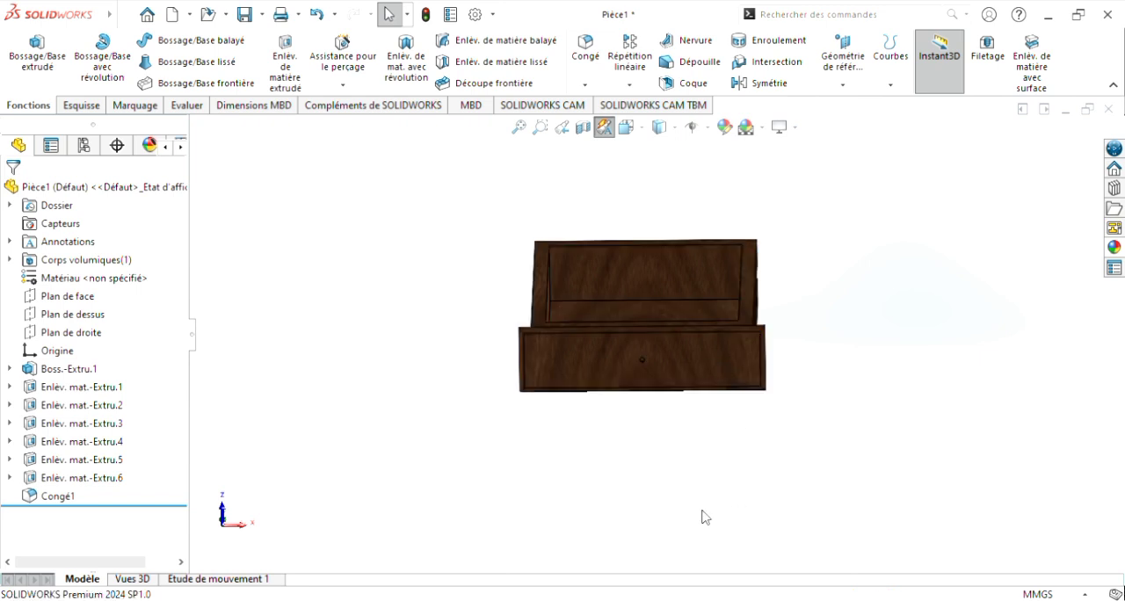
middle_click_drag(686, 499, 647, 498)
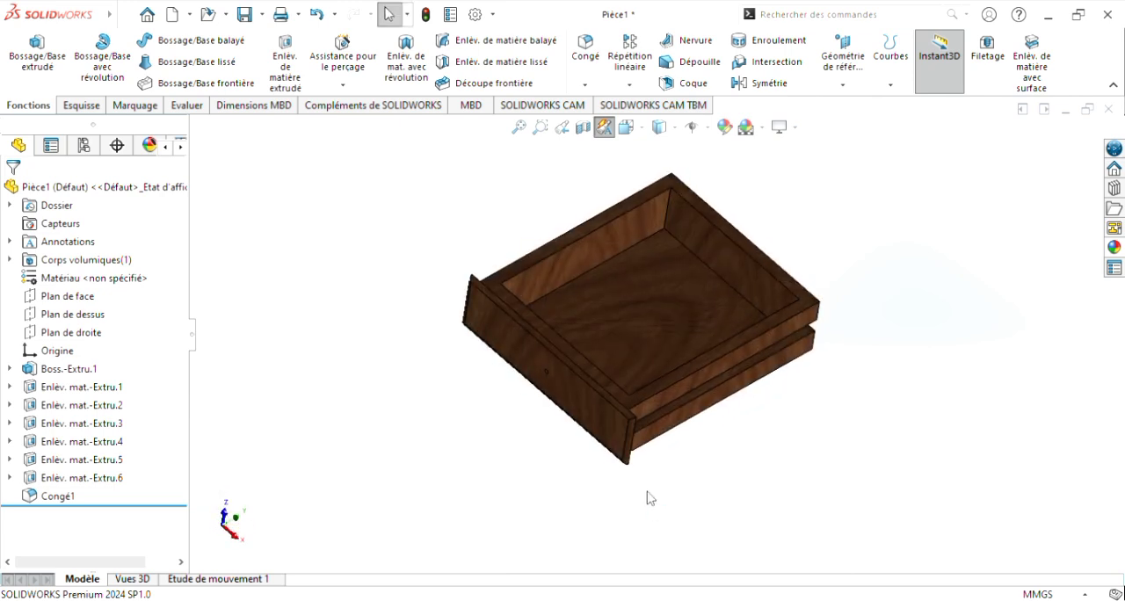